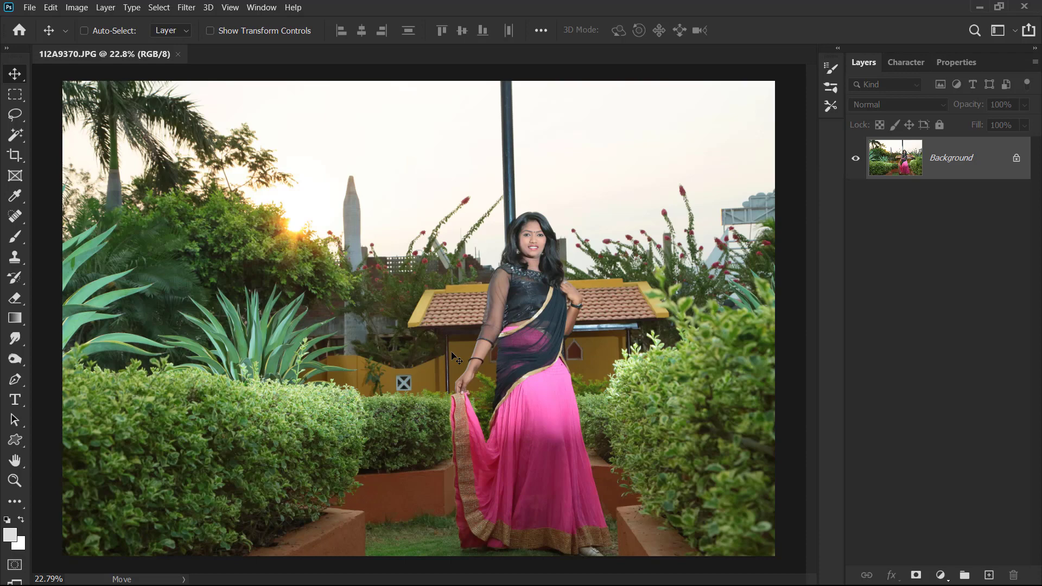
Duplicate the Background layer, then paste a purple and pink sky picture from the Skies folder between the two layers
{"action": "key", "text": "ctrl+j"}
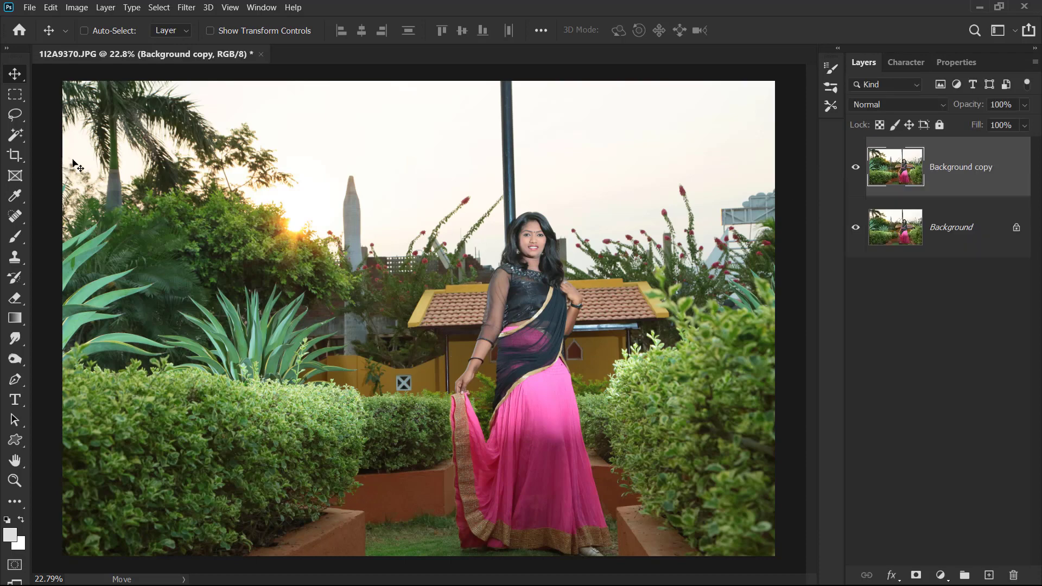
{"action": "left_click", "coordinate": [970, 234]}
{"action": "key", "text": "ctrl+o"}
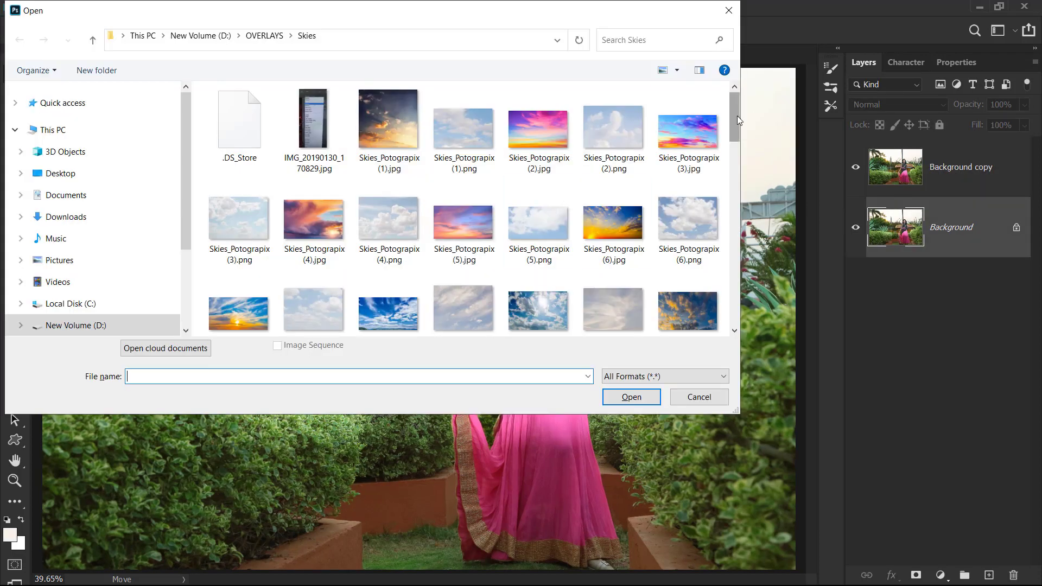
{"action": "left_click_drag", "start_coordinate": [738, 116], "coordinate": [746, 239]}
{"action": "double_click", "coordinate": [538, 143]}
{"action": "key", "text": "ctrl+a"}
{"action": "key", "text": "ctrl+c"}
{"action": "key", "text": "ctrl+w"}
{"action": "key", "text": "ctrl+v"}
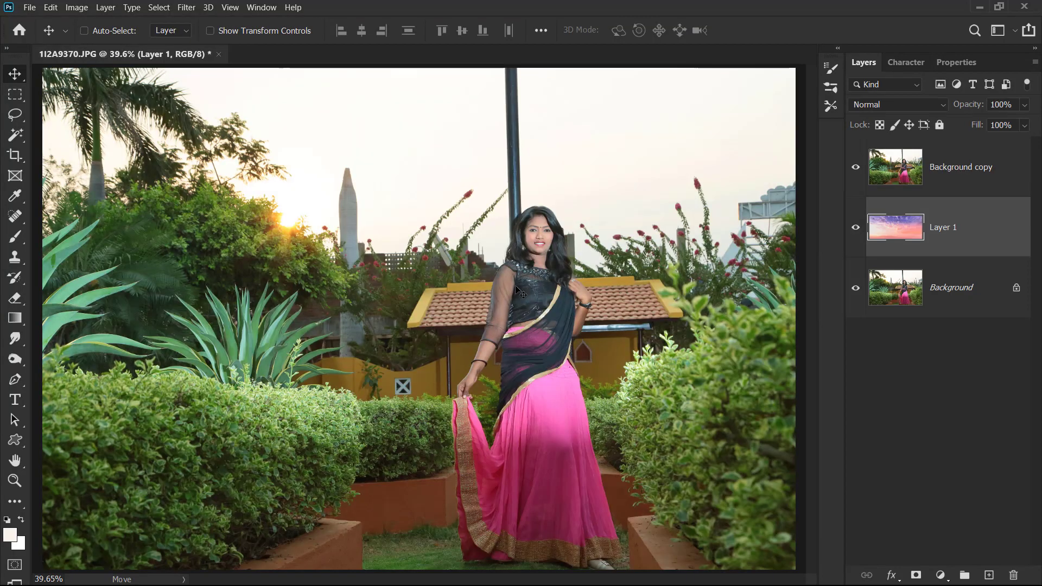
Free-transform the pasted sky layer to reposition it behind the photo copy
{"action": "key", "text": "ctrl+t"}
{"action": "key", "text": "ctrl+minus"}
{"action": "key", "text": "ctrl+minus"}
{"action": "left_click_drag", "start_coordinate": [485, 144], "coordinate": [486, 199]}
{"action": "key", "text": "Return"}
{"action": "key", "text": "ctrl+0"}
Add a layer mask to Background copy and mask out its sky with an inverted Color Range selection at fuzziness 153
{"action": "left_click", "coordinate": [983, 181]}
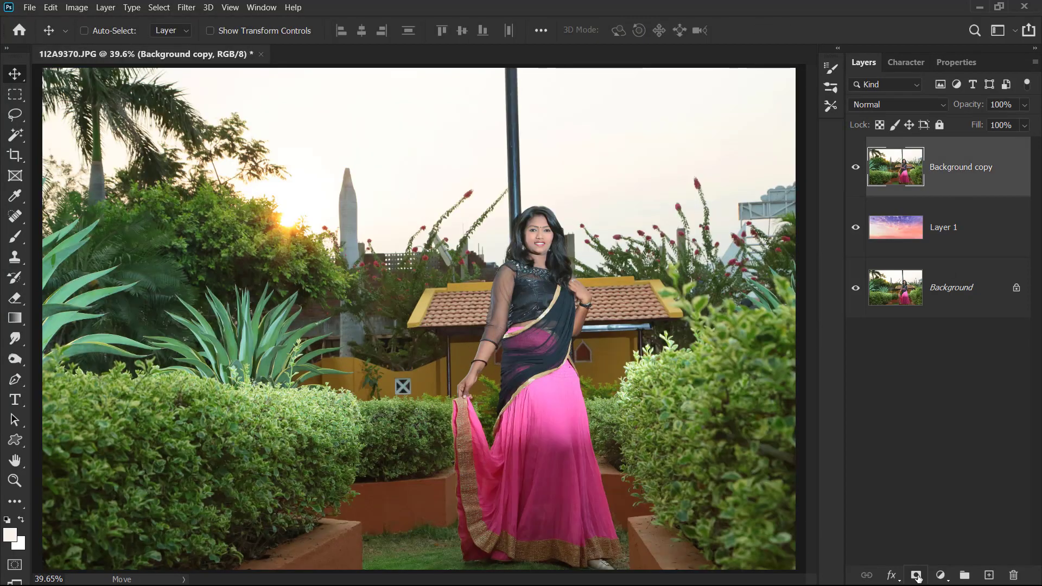
{"action": "left_click", "coordinate": [916, 576]}
{"action": "double_click", "coordinate": [966, 166]}
{"action": "left_click", "coordinate": [982, 259]}
{"action": "left_click", "coordinate": [891, 300]}
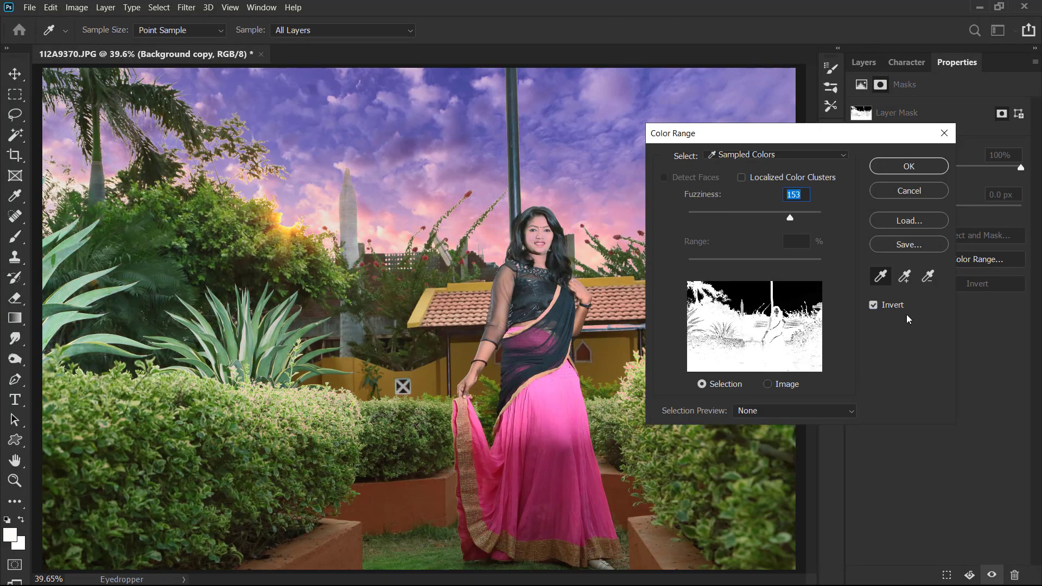
{"action": "left_click", "coordinate": [910, 167]}
Display the Background copy layer's mask and paint the woman's face and body white on it
{"action": "left_click", "coordinate": [864, 62]}
{"action": "left_click", "coordinate": [961, 174], "text": "alt"}
{"action": "left_click_drag", "start_coordinate": [548, 181], "coordinate": [597, 181]}
{"action": "key", "text": "b"}
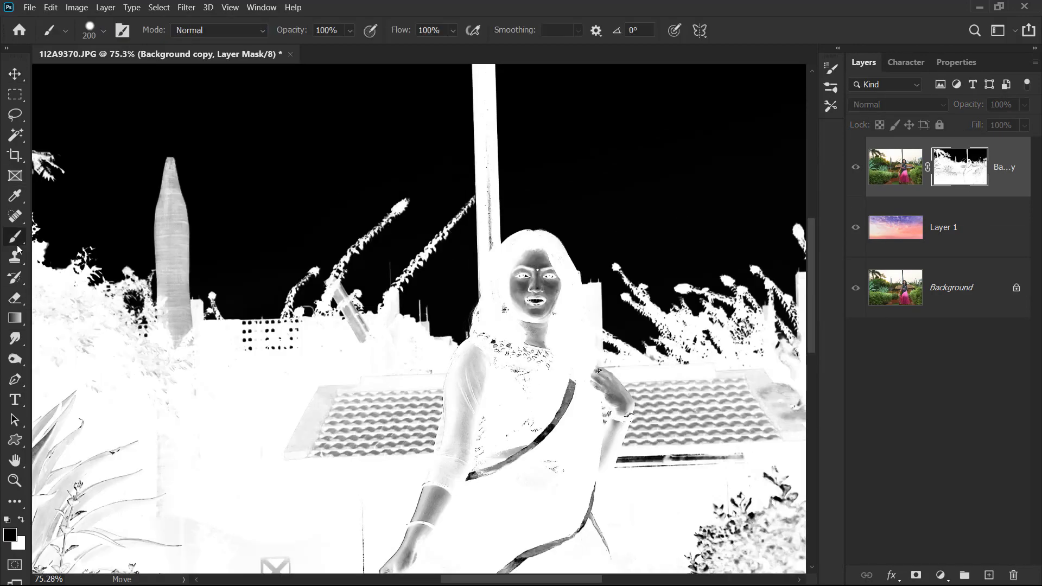
{"action": "key", "text": "x"}
{"action": "left_click_drag", "start_coordinate": [535, 280], "coordinate": [533, 428]}
Paint the roof, the building and the foliage beside the woman solid white on the mask
{"action": "key", "text": "bracketleft"}
{"action": "key", "text": "bracketleft"}
{"action": "key", "text": "bracketleft"}
{"action": "key", "text": "bracketleft"}
{"action": "key", "text": "bracketleft"}
{"action": "mouse_move", "coordinate": [476, 363]}
{"action": "left_mouse_down"}
{"action": "mouse_move", "coordinate": [434, 413]}
{"action": "mouse_move", "coordinate": [369, 527]}
{"action": "mouse_move", "coordinate": [739, 412]}
{"action": "left_mouse_up"}
{"action": "key", "text": "bracketright"}
{"action": "key", "text": "bracketright"}
{"action": "key", "text": "bracketright"}
{"action": "key", "text": "space"}
{"action": "mouse_move", "coordinate": [764, 386]}
{"action": "left_mouse_down"}
{"action": "mouse_move", "coordinate": [454, 349]}
{"action": "mouse_move", "coordinate": [674, 321]}
{"action": "mouse_move", "coordinate": [697, 545]}
{"action": "left_mouse_up"}
{"action": "left_click_drag", "start_coordinate": [698, 545], "coordinate": [564, 208]}
Enlarge the brush and paint the hedges, the spiky plants and the remaining ground area white on the mask
{"action": "key", "text": "ctrl+minus"}
{"action": "key", "text": "ctrl+minus"}
{"action": "key", "text": "bracketright"}
{"action": "key", "text": "bracketright"}
{"action": "key", "text": "bracketright"}
{"action": "key", "text": "bracketright"}
{"action": "key", "text": "bracketright"}
{"action": "left_click_drag", "start_coordinate": [237, 388], "coordinate": [124, 347]}
{"action": "left_click_drag", "start_coordinate": [213, 318], "coordinate": [660, 341]}
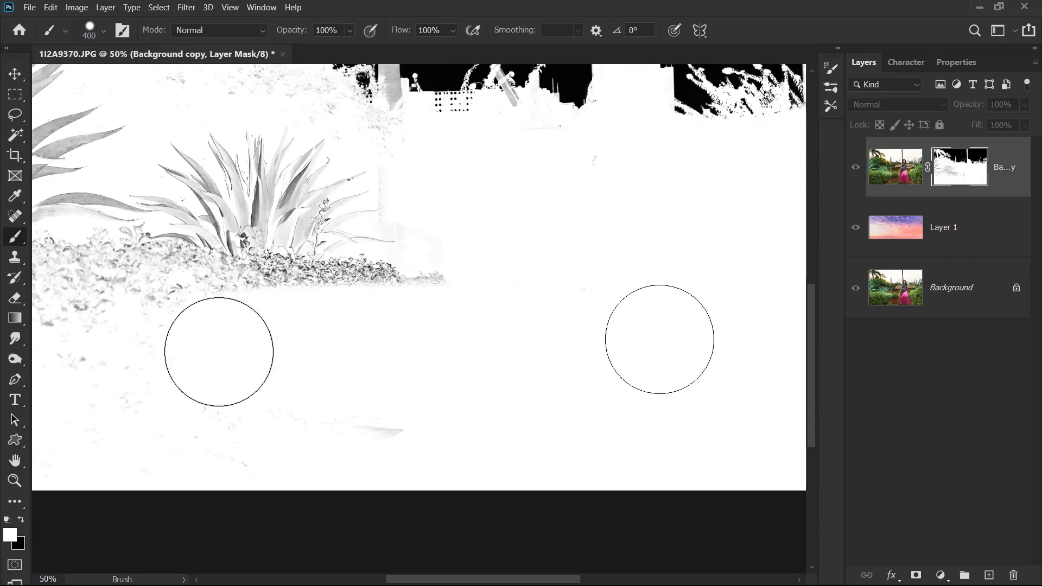
{"action": "left_click_drag", "start_coordinate": [220, 352], "coordinate": [485, 443]}
{"action": "left_click_drag", "start_coordinate": [276, 346], "coordinate": [435, 364]}
{"action": "left_click_drag", "start_coordinate": [291, 293], "coordinate": [207, 179]}
{"action": "left_click_drag", "start_coordinate": [451, 186], "coordinate": [429, 396]}
{"action": "left_click_drag", "start_coordinate": [601, 253], "coordinate": [667, 253]}
Set the brush mode to Overlay and paint the pointed tower white on the mask with a smaller brush
{"action": "left_click", "coordinate": [239, 31]}
{"action": "left_click", "coordinate": [239, 31]}
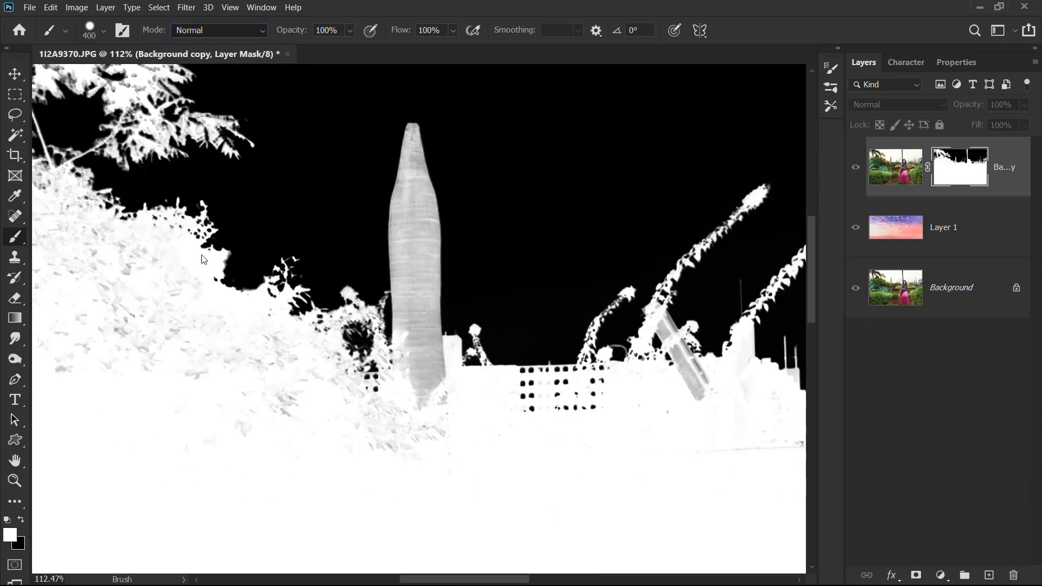
{"action": "left_click", "coordinate": [239, 31]}
{"action": "left_click", "coordinate": [196, 243]}
{"action": "key", "text": "bracketleft"}
{"action": "key", "text": "bracketleft"}
{"action": "key", "text": "bracketleft"}
{"action": "key", "text": "bracketleft"}
{"action": "key", "text": "bracketleft"}
{"action": "key", "text": "bracketleft"}
{"action": "key", "text": "bracketleft"}
{"action": "left_click_drag", "start_coordinate": [421, 348], "coordinate": [415, 143]}
Clean up the billboard structure and the area around the flowering plants on the mask with the Overlay brush
{"action": "scroll", "coordinate": [422, 240], "scroll_direction": "right", "scroll_amount": 10}
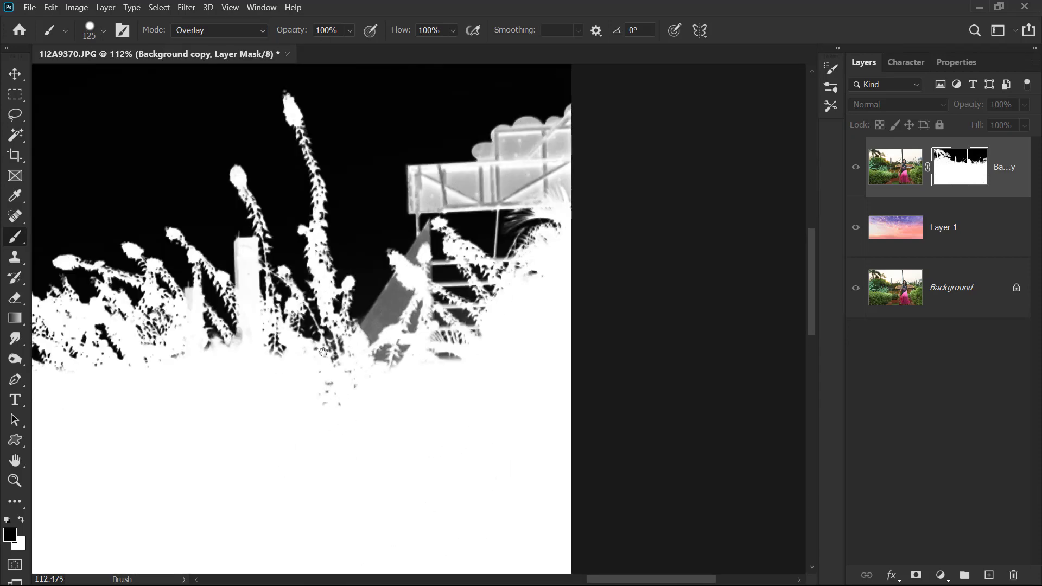
{"action": "key", "text": "bracketleft"}
{"action": "key", "text": "bracketleft"}
{"action": "key", "text": "bracketleft"}
{"action": "key", "text": "bracketleft"}
{"action": "mouse_move", "coordinate": [406, 267]}
{"action": "left_mouse_down"}
{"action": "mouse_move", "coordinate": [374, 349]}
{"action": "mouse_move", "coordinate": [367, 307]}
{"action": "left_mouse_up"}
{"action": "key", "text": "x"}
{"action": "key", "text": "x"}
{"action": "mouse_move", "coordinate": [437, 188]}
{"action": "left_mouse_down"}
{"action": "mouse_move", "coordinate": [553, 191]}
{"action": "mouse_move", "coordinate": [566, 159]}
{"action": "left_mouse_up"}
{"action": "key", "text": "x"}
{"action": "scroll", "coordinate": [459, 327], "scroll_direction": "left", "scroll_amount": 10}
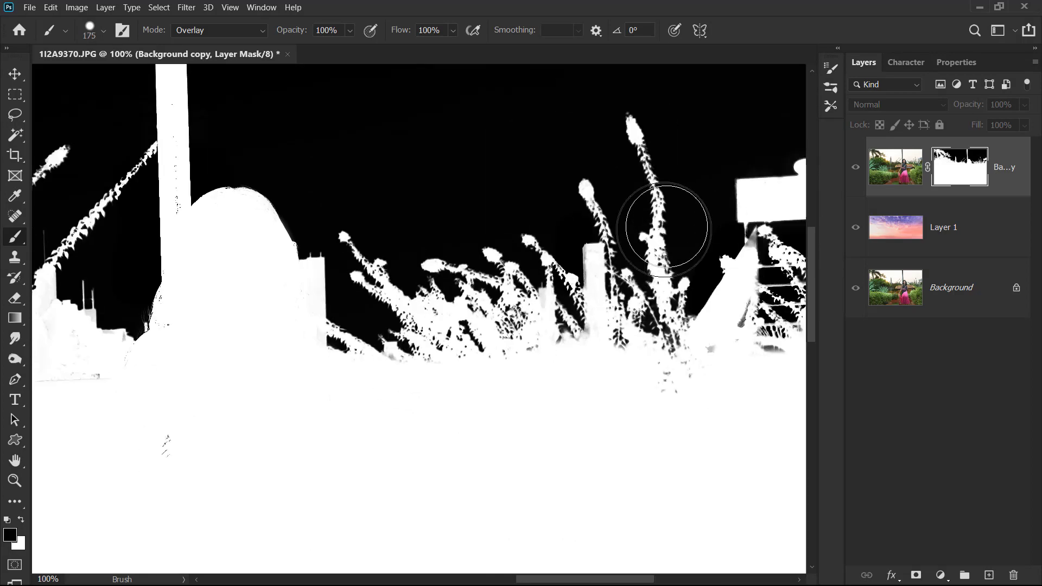
{"action": "scroll", "coordinate": [458, 327], "scroll_direction": "down", "scroll_amount": 3}
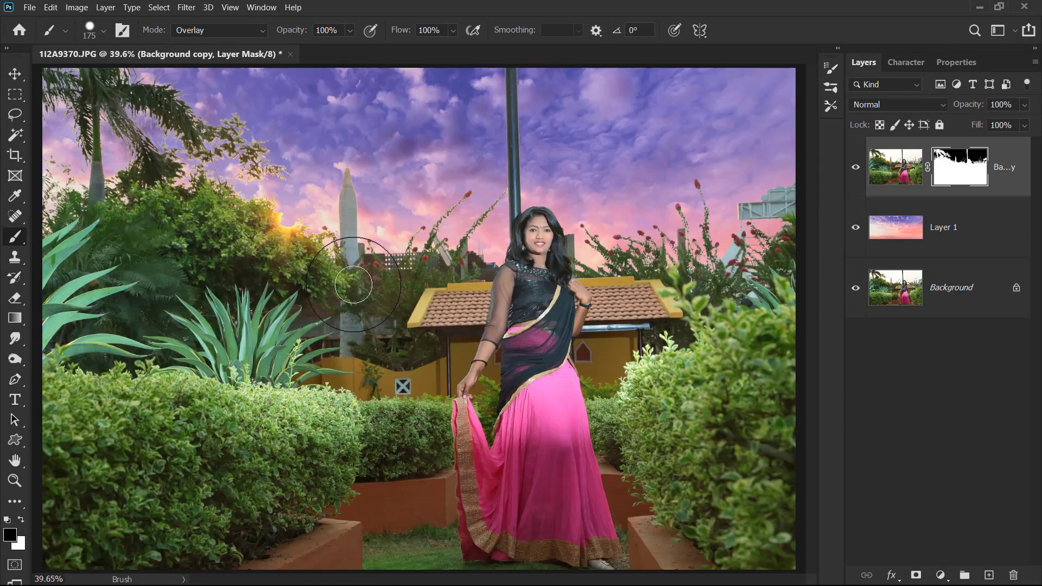
Move the sky layer slightly upward behind the scene and reselect the masked photo layer
{"action": "key", "text": "v"}
{"action": "left_click_drag", "start_coordinate": [646, 245], "coordinate": [649, 215]}
{"action": "left_click", "coordinate": [549, 355], "text": "ctrl"}
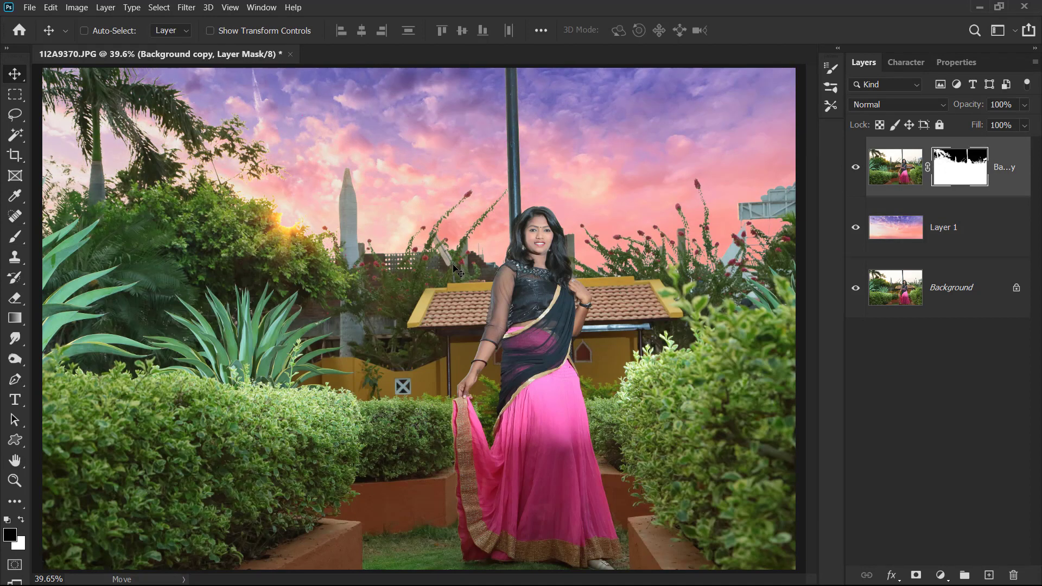
Stamp all visible layers into a new top layer and convert it to a smart object
{"action": "key", "text": "ctrl+alt+shift+e"}
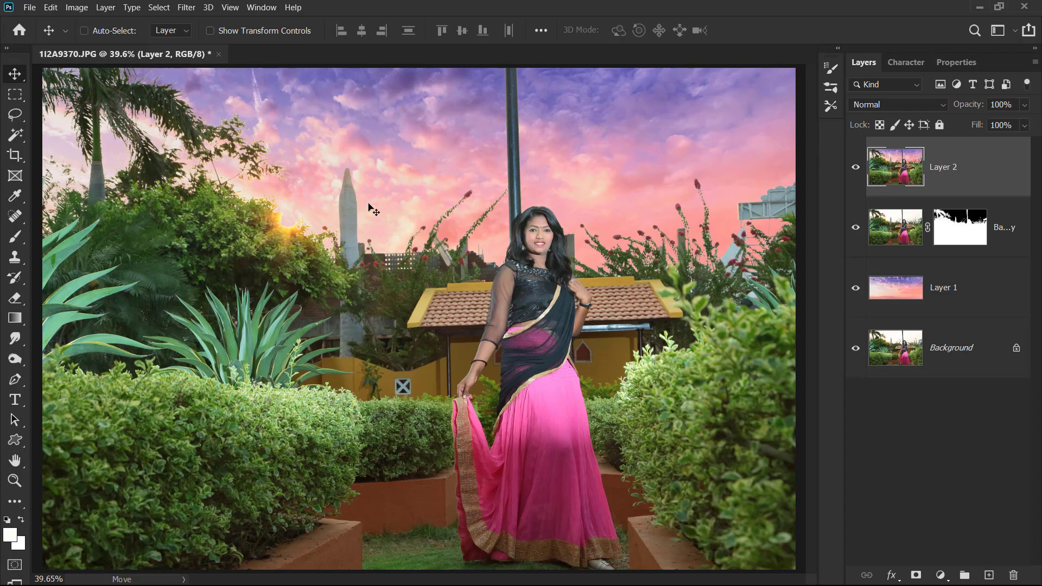
{"action": "right_click", "coordinate": [984, 167]}
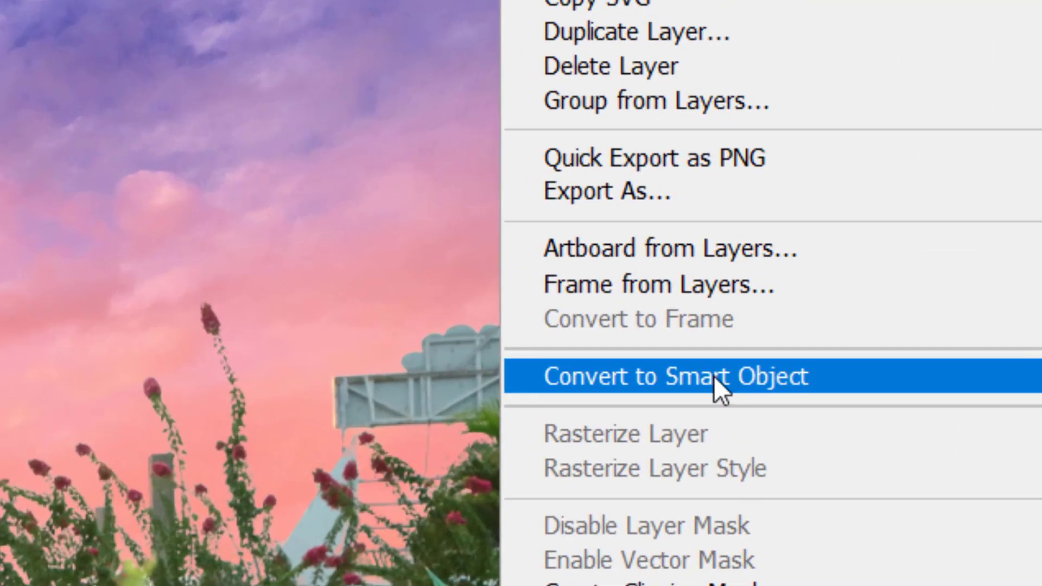
{"action": "left_click", "coordinate": [715, 375]}
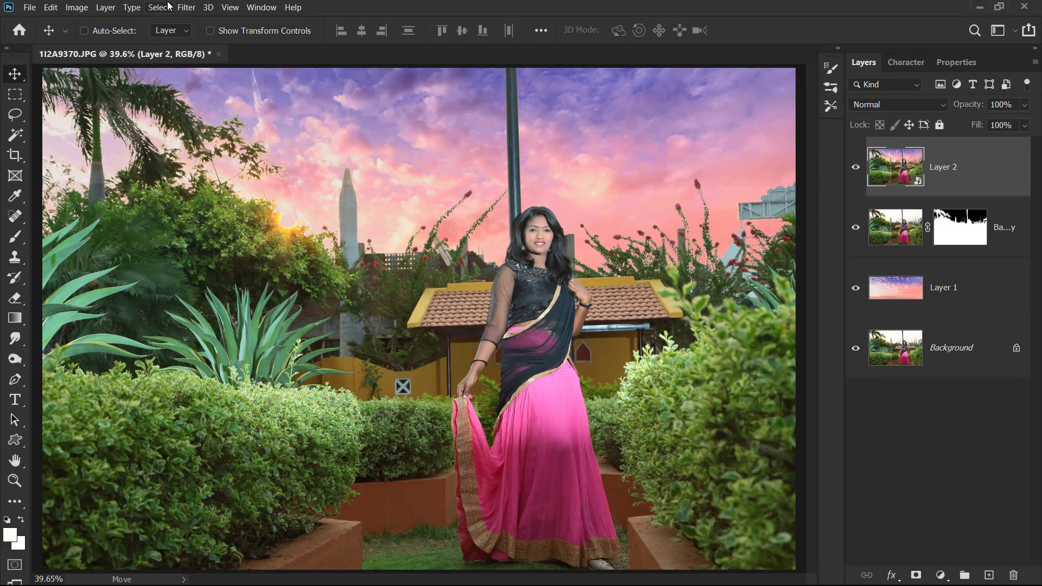
Apply the Camera Raw Filter to the smart object with Dehaze set to +59
{"action": "left_click", "coordinate": [186, 8]}
{"action": "left_click", "coordinate": [237, 84]}
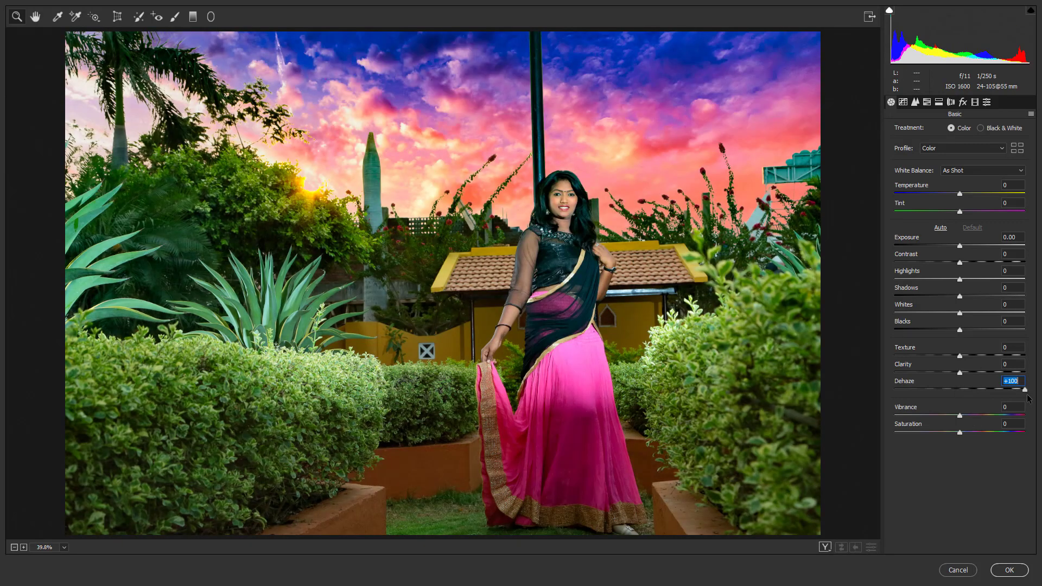
{"action": "left_click_drag", "start_coordinate": [1028, 399], "coordinate": [991, 402]}
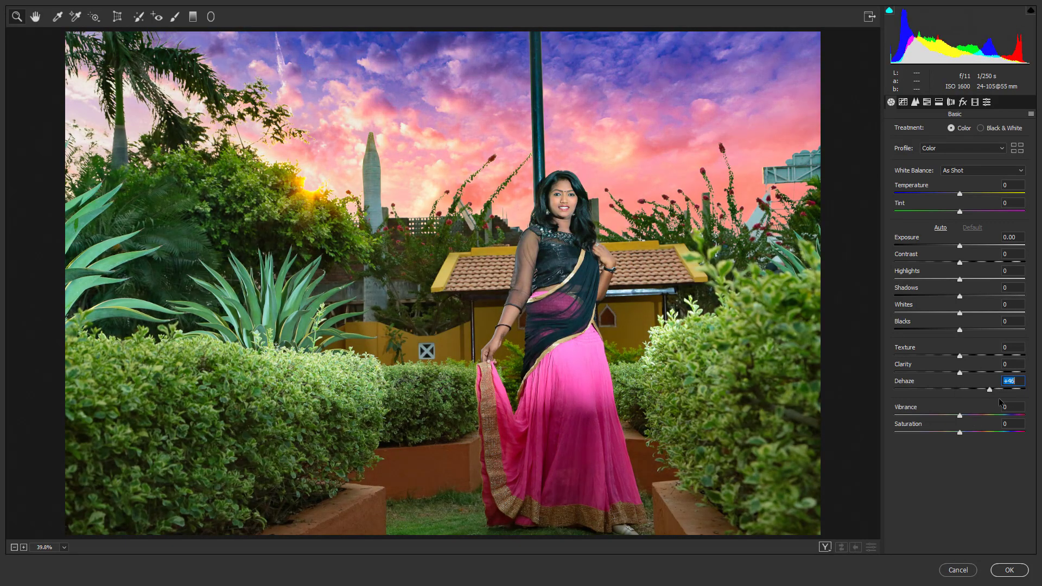
{"action": "key", "text": "Up"}
{"action": "key", "text": "Up"}
{"action": "key", "text": "Up"}
{"action": "key", "text": "Up"}
{"action": "key", "text": "Up"}
{"action": "key", "text": "Up"}
{"action": "key", "text": "Up"}
{"action": "key", "text": "Up"}
{"action": "key", "text": "Up"}
{"action": "key", "text": "Up"}
{"action": "key", "text": "Up"}
{"action": "key", "text": "Up"}
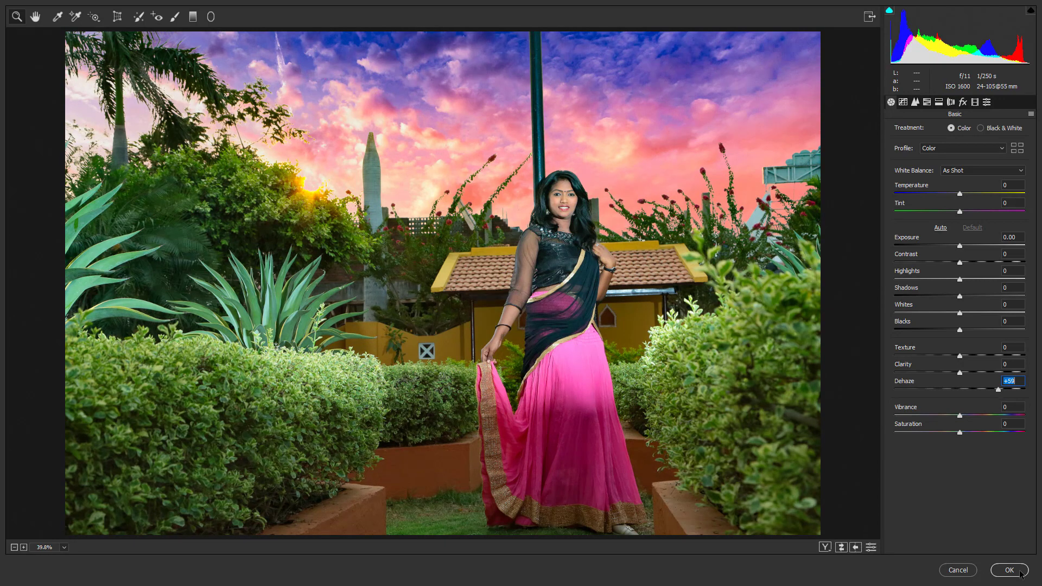
{"action": "left_click", "coordinate": [1009, 570]}
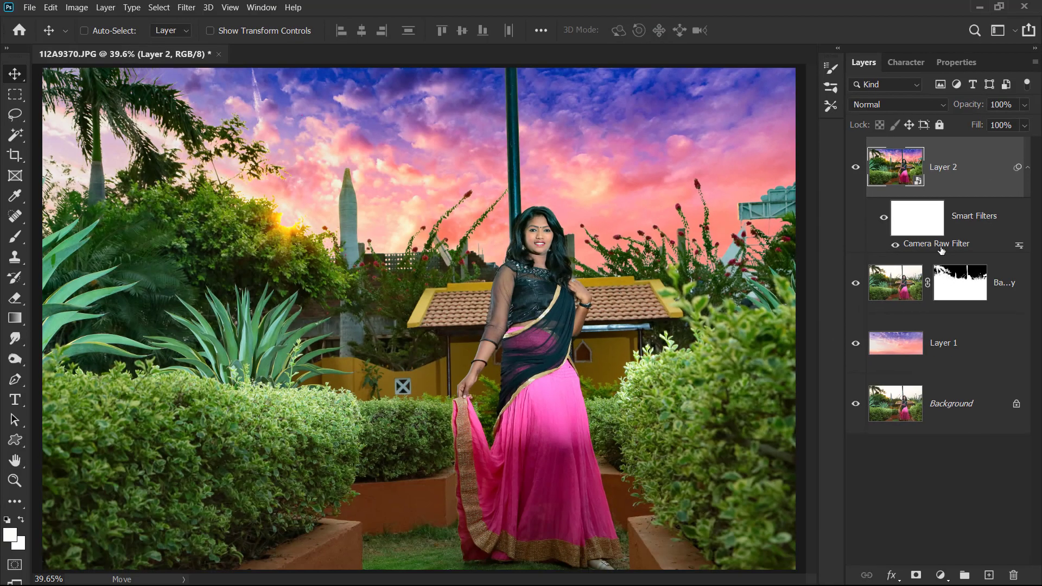
Reopen the smart object's Camera Raw Filter and apply a lower Dehaze amount
{"action": "double_click", "coordinate": [941, 246]}
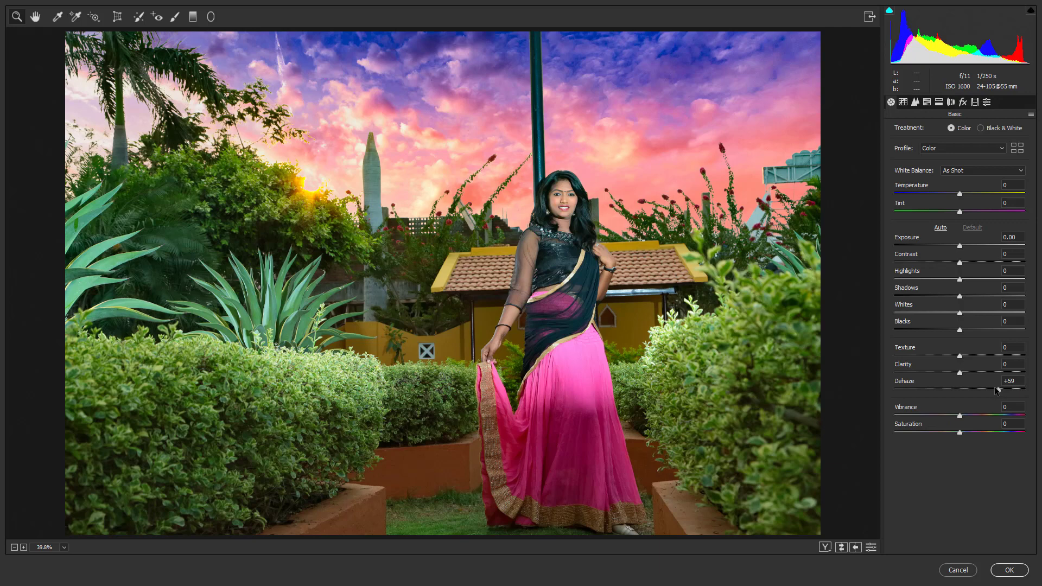
{"action": "left_click_drag", "start_coordinate": [997, 389], "coordinate": [973, 390]}
{"action": "key", "text": "Return"}
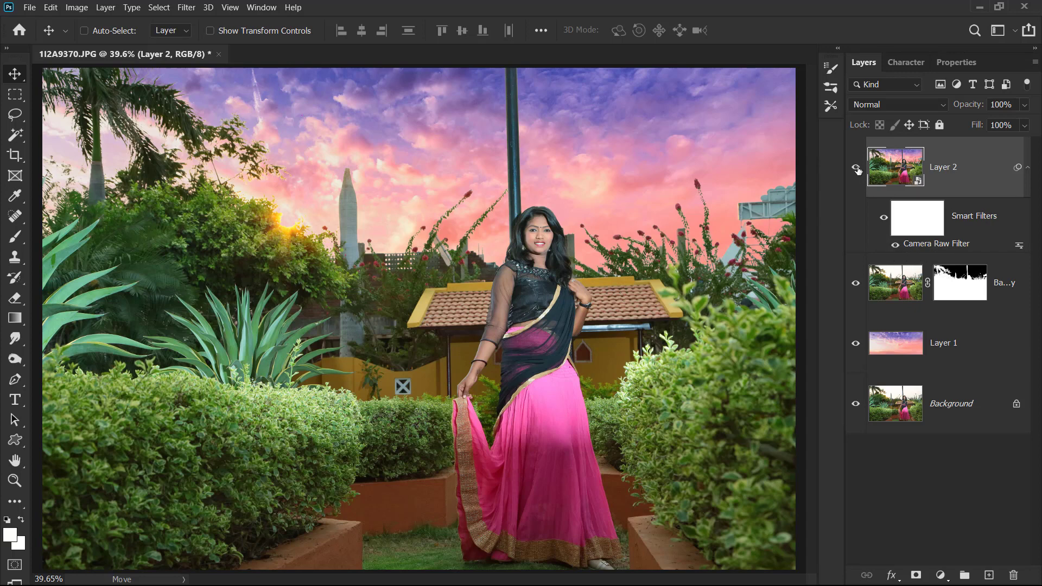
Edit the Camera Raw Filter again, setting Dehaze to +57 and the white balance Temperature to -7
{"action": "double_click", "coordinate": [943, 249]}
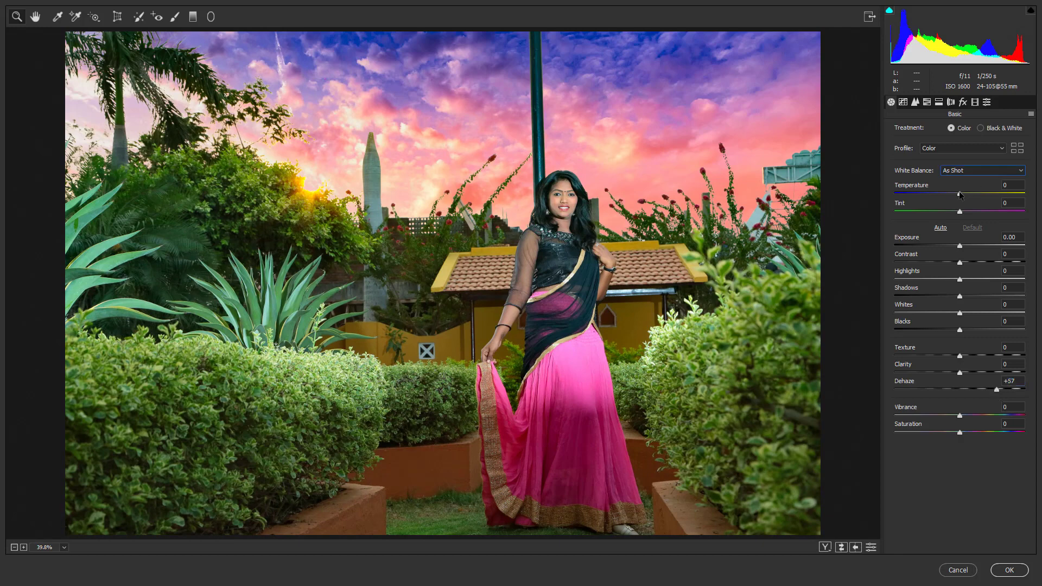
{"action": "left_click_drag", "start_coordinate": [960, 194], "coordinate": [955, 194]}
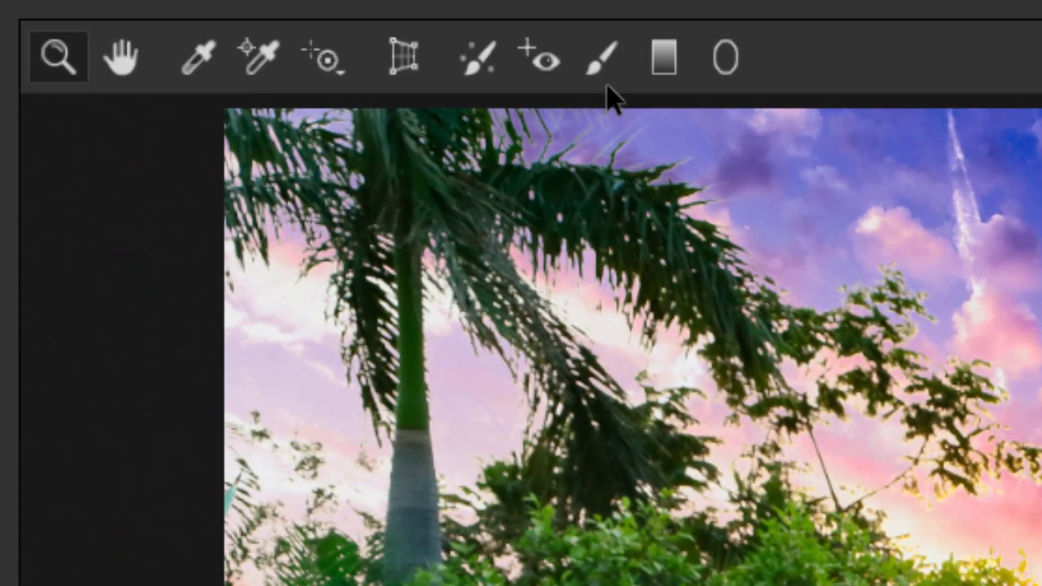
{"action": "left_click", "coordinate": [176, 22]}
{"action": "key", "text": "z"}
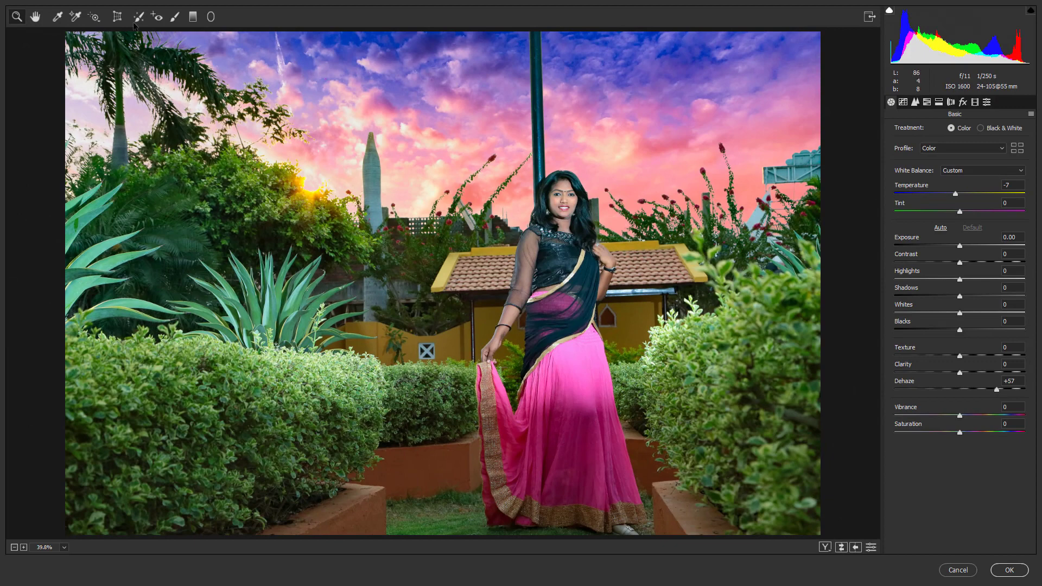
Boost the greenery with the Targeted Adjustment tool, raising saturation to Yellows +46, Greens +90 and Aquas +48
{"action": "left_click", "coordinate": [94, 17]}
{"action": "right_click", "coordinate": [274, 287]}
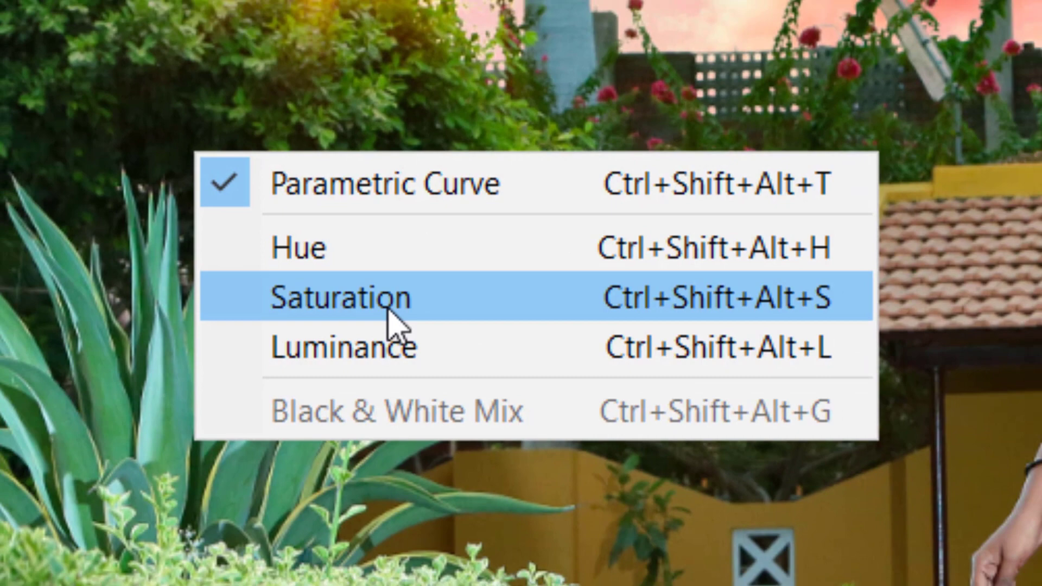
{"action": "left_click", "coordinate": [392, 310]}
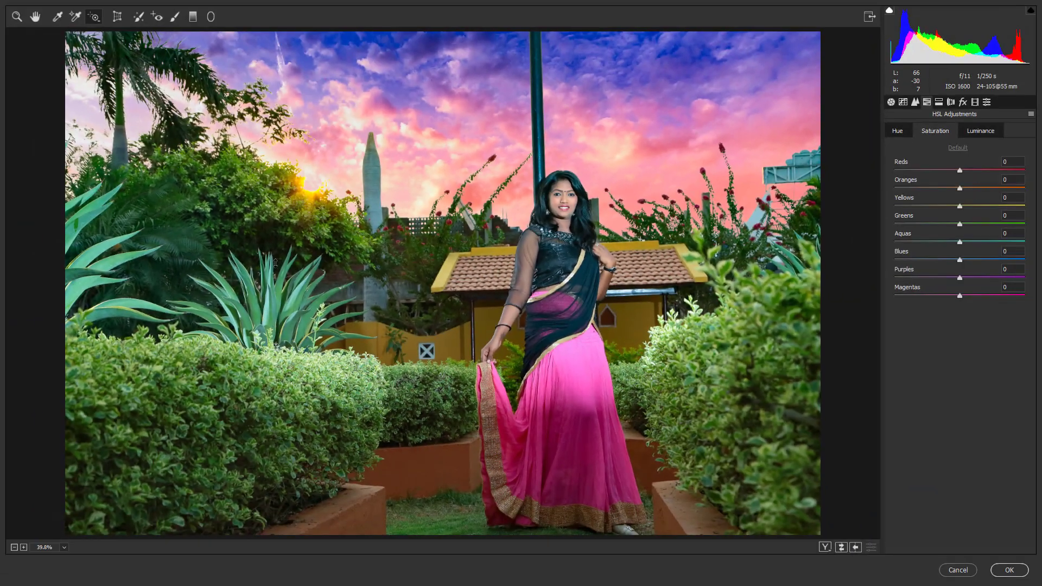
{"action": "left_click_drag", "start_coordinate": [276, 304], "coordinate": [277, 281]}
{"action": "left_click_drag", "start_coordinate": [312, 372], "coordinate": [311, 327]}
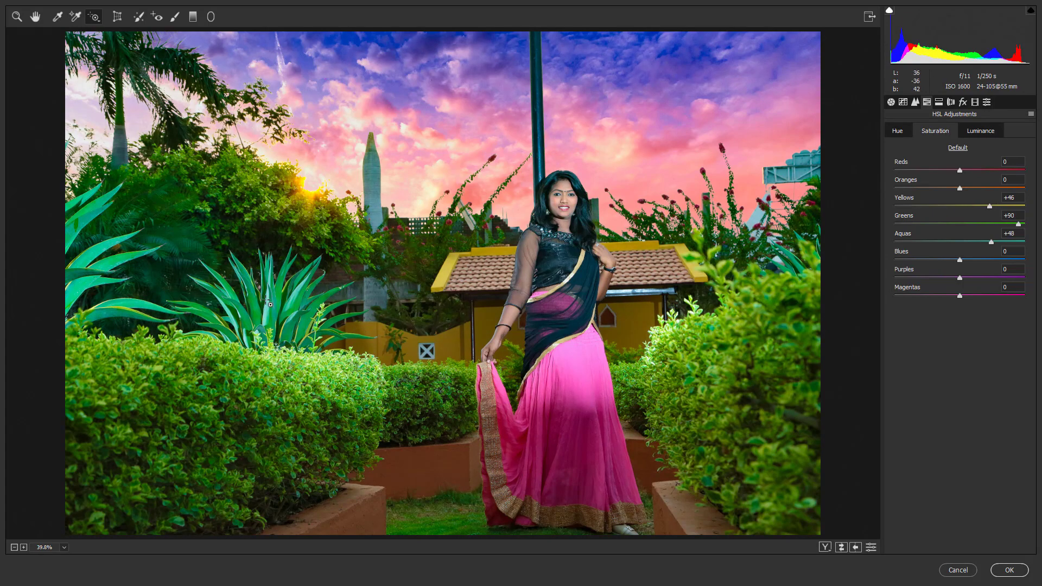
{"action": "left_click", "coordinate": [12, 19]}
Choose the Adjustment Brush and set its feather, flow and density to 75 each
{"action": "left_click", "coordinate": [175, 15]}
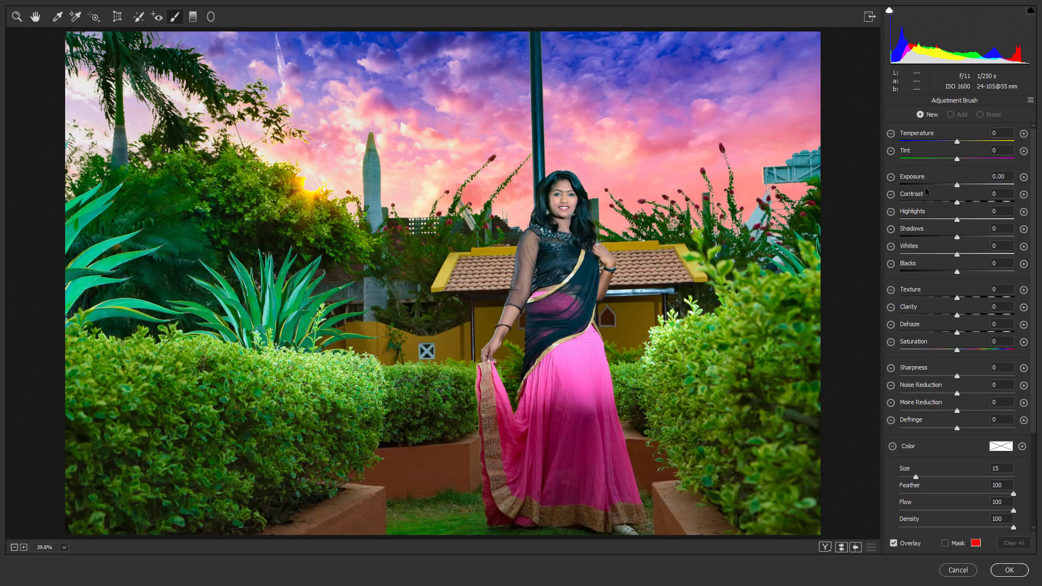
{"action": "scroll", "coordinate": [1035, 182], "scroll_direction": "down", "scroll_amount": 3}
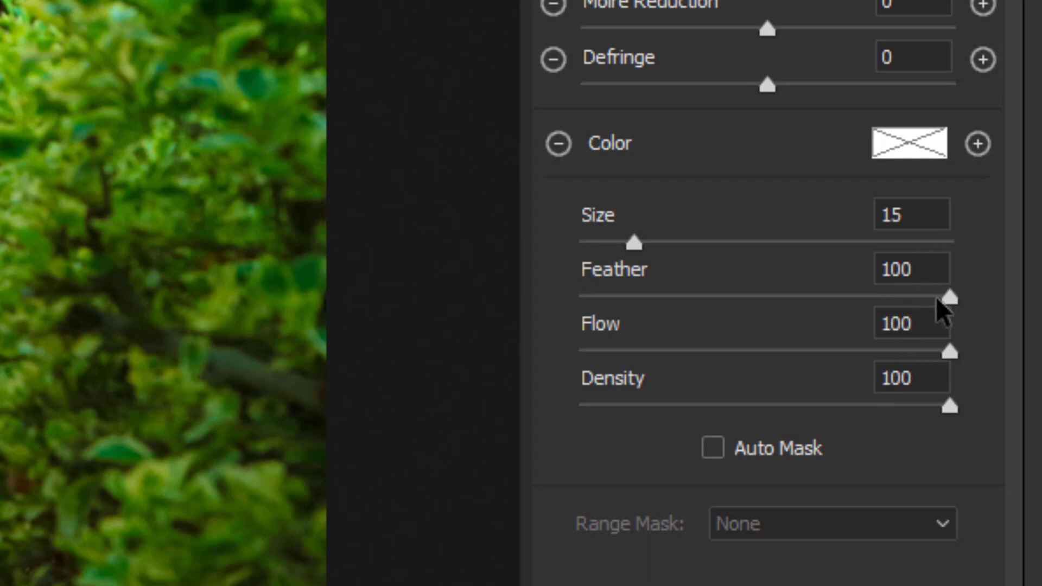
{"action": "left_click", "coordinate": [923, 268]}
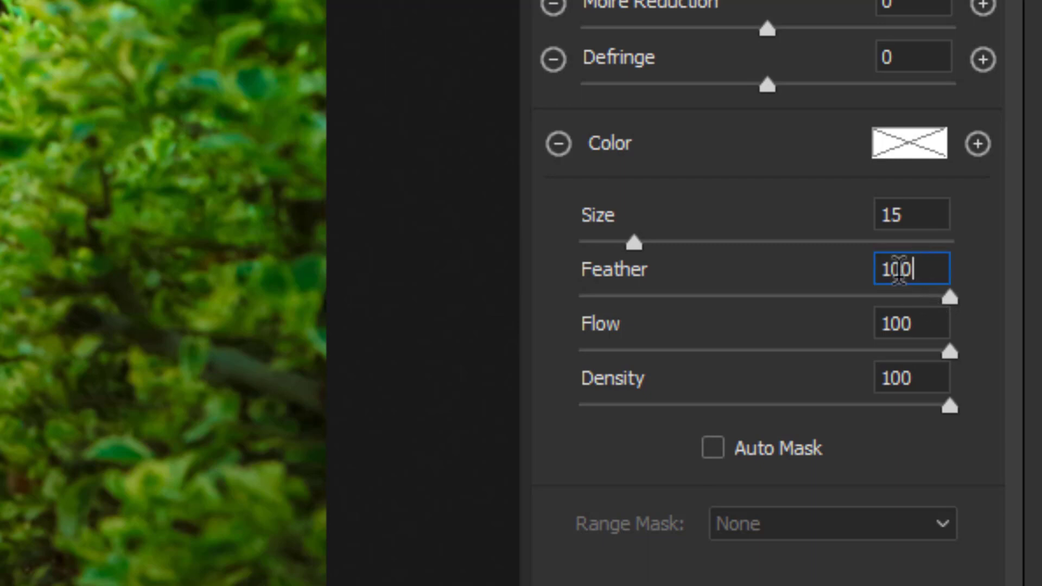
{"action": "type", "text": "75"}
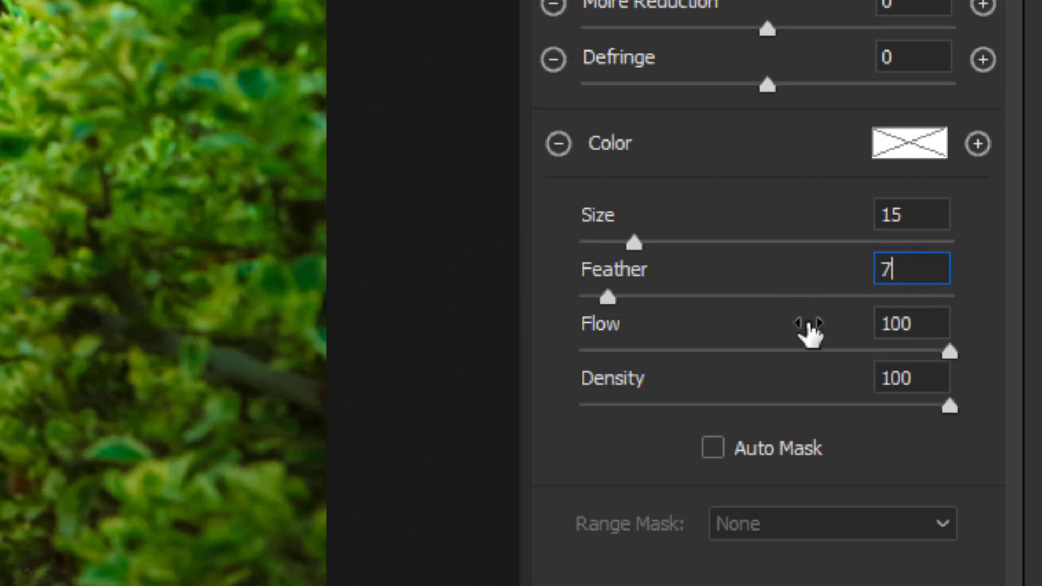
{"action": "key", "text": "Tab"}
{"action": "type", "text": "75"}
{"action": "key", "text": "Tab"}
{"action": "type", "text": "75"}
{"action": "key", "text": "Tab"}
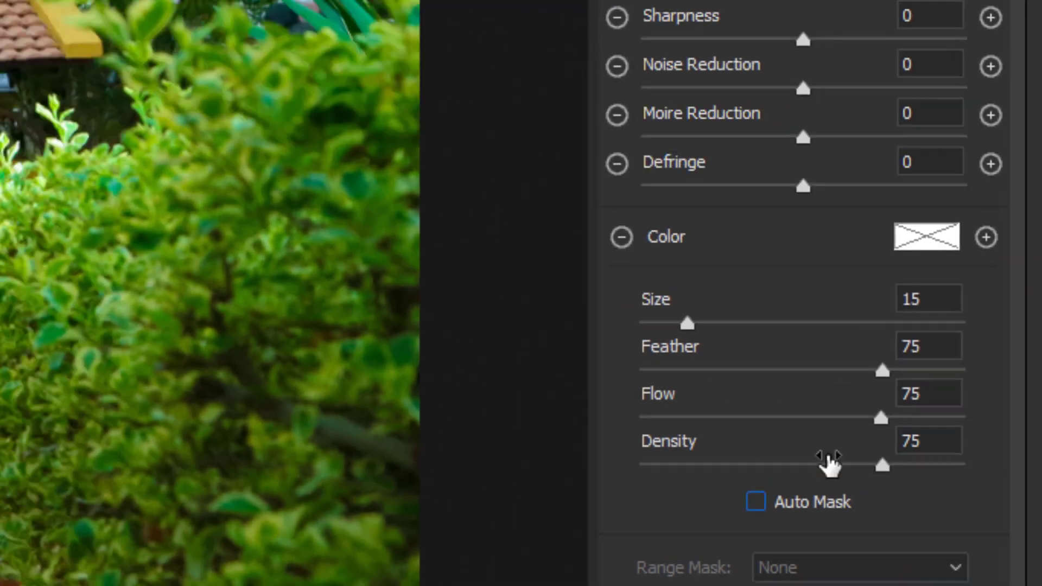
Set the Adjustment Brush's exposure to -0.90
{"action": "left_click", "coordinate": [1028, 102]}
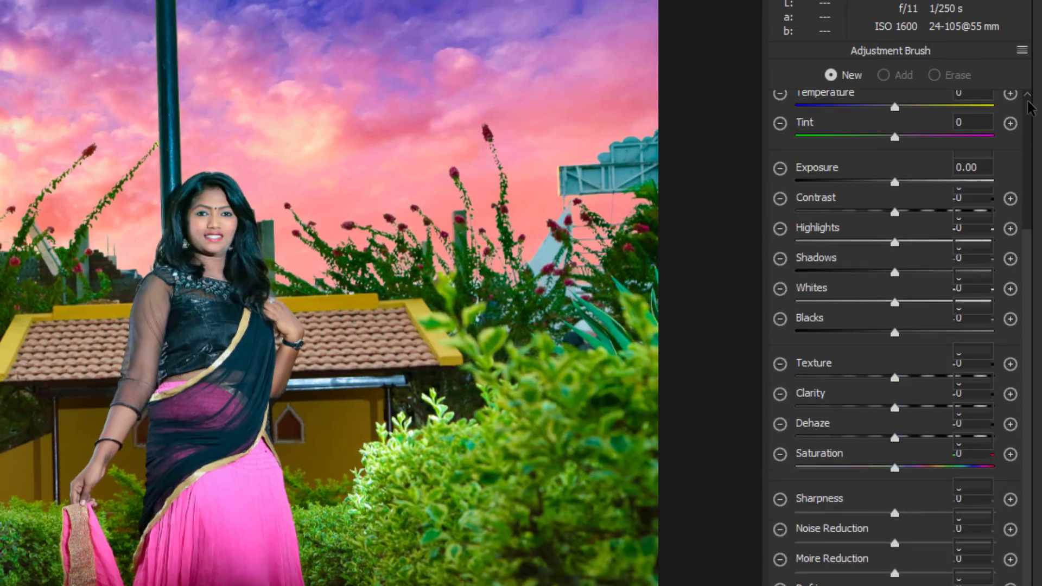
{"action": "scroll", "coordinate": [1029, 106], "scroll_direction": "up", "scroll_amount": 1}
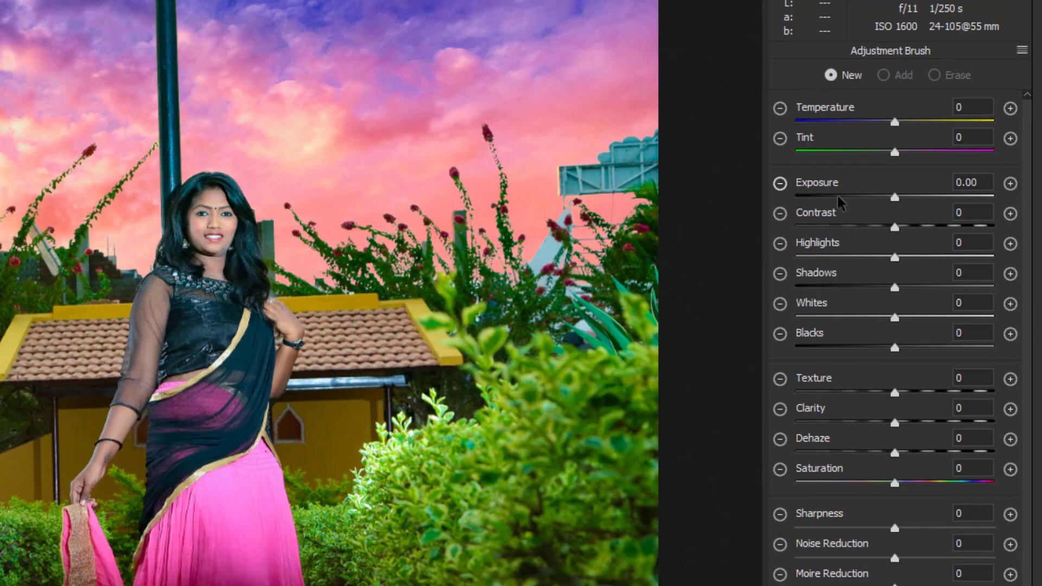
{"action": "left_click", "coordinate": [873, 198]}
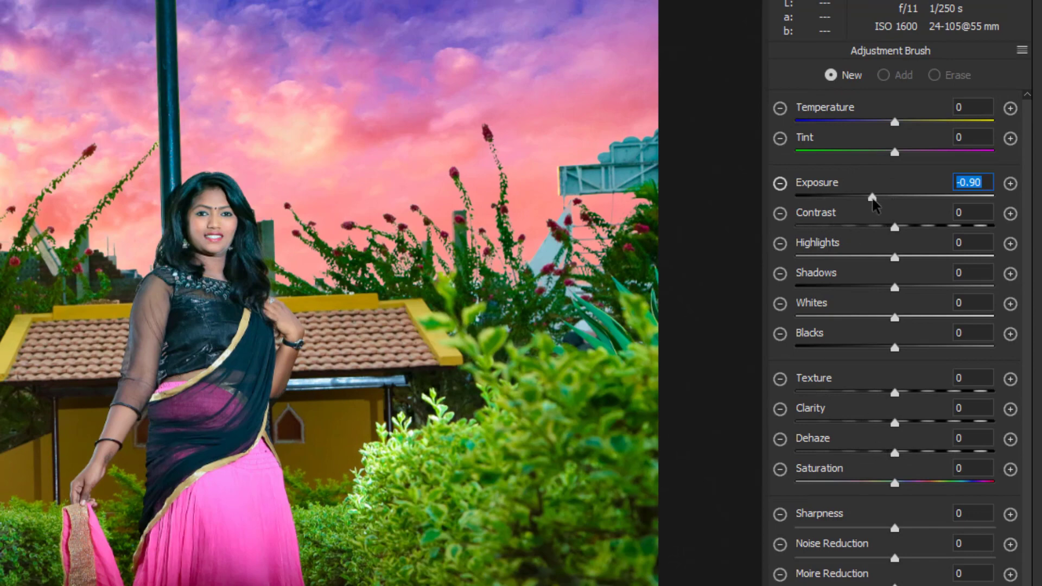
Set the brush exposure to -1.10 and paint over the hedge and plants beside the woman and the upper sky to darken them
{"action": "left_click_drag", "start_coordinate": [869, 201], "coordinate": [865, 200]}
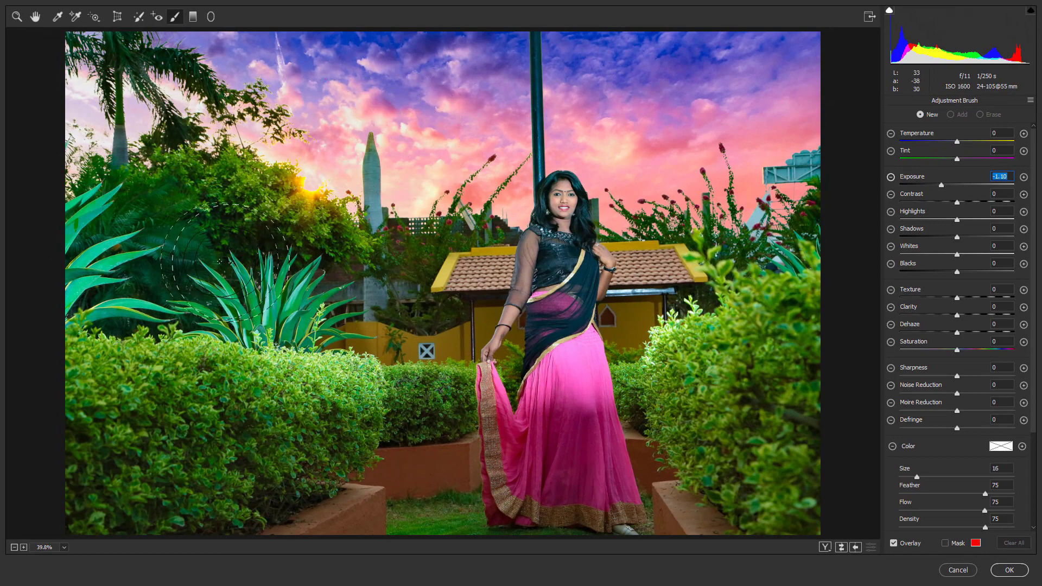
{"action": "key", "text": "bracketright"}
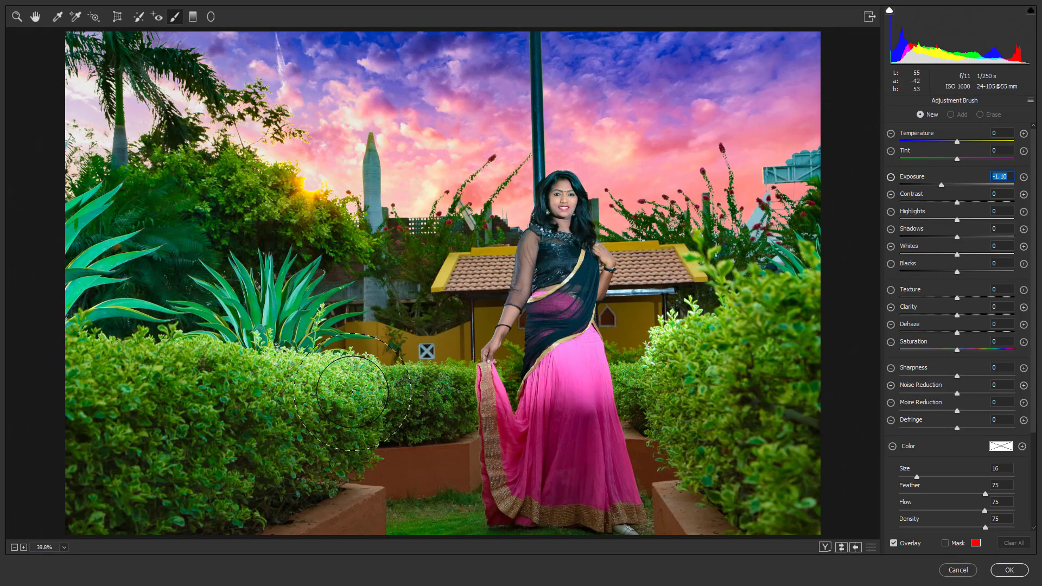
{"action": "left_click_drag", "start_coordinate": [355, 377], "coordinate": [236, 298]}
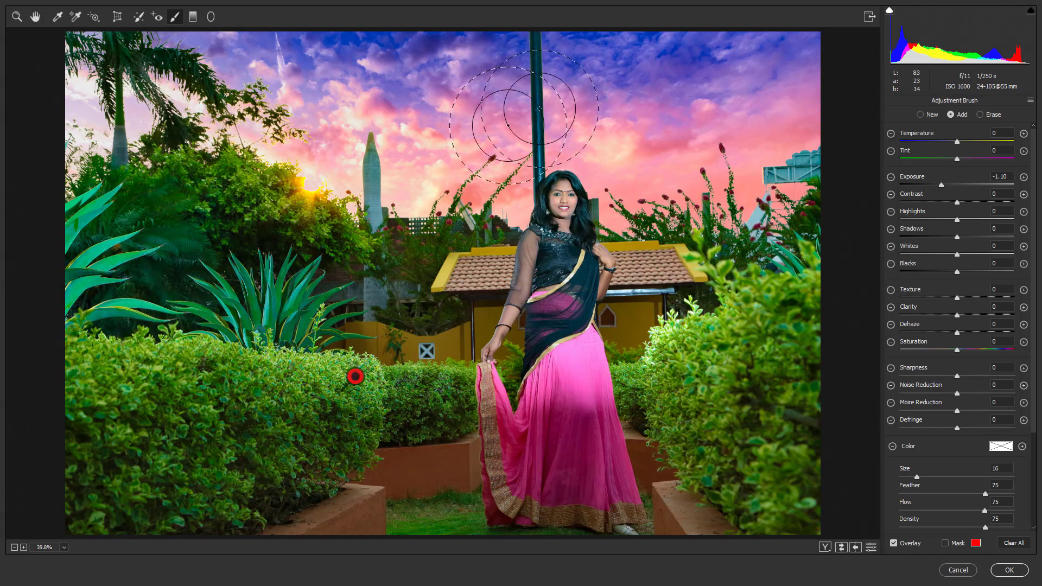
{"action": "mouse_move", "coordinate": [521, 112]}
{"action": "left_mouse_down"}
{"action": "mouse_move", "coordinate": [244, 121]}
{"action": "mouse_move", "coordinate": [7, 60]}
{"action": "left_mouse_up"}
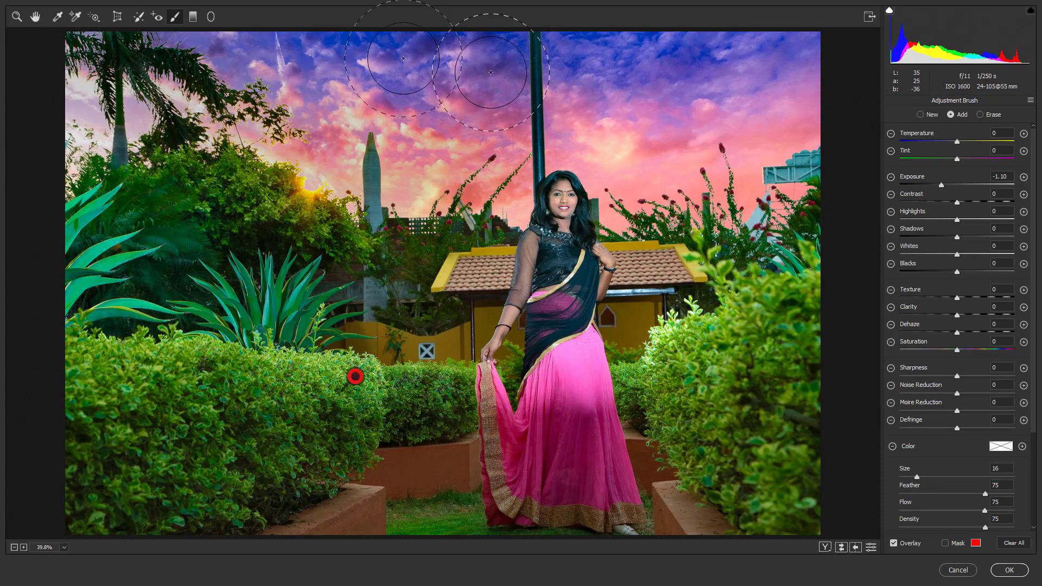
{"action": "left_click_drag", "start_coordinate": [425, 68], "coordinate": [215, 65]}
{"action": "mouse_move", "coordinate": [578, 68]}
{"action": "left_mouse_down"}
{"action": "mouse_move", "coordinate": [546, 35]}
{"action": "mouse_move", "coordinate": [758, 95]}
{"action": "left_mouse_up"}
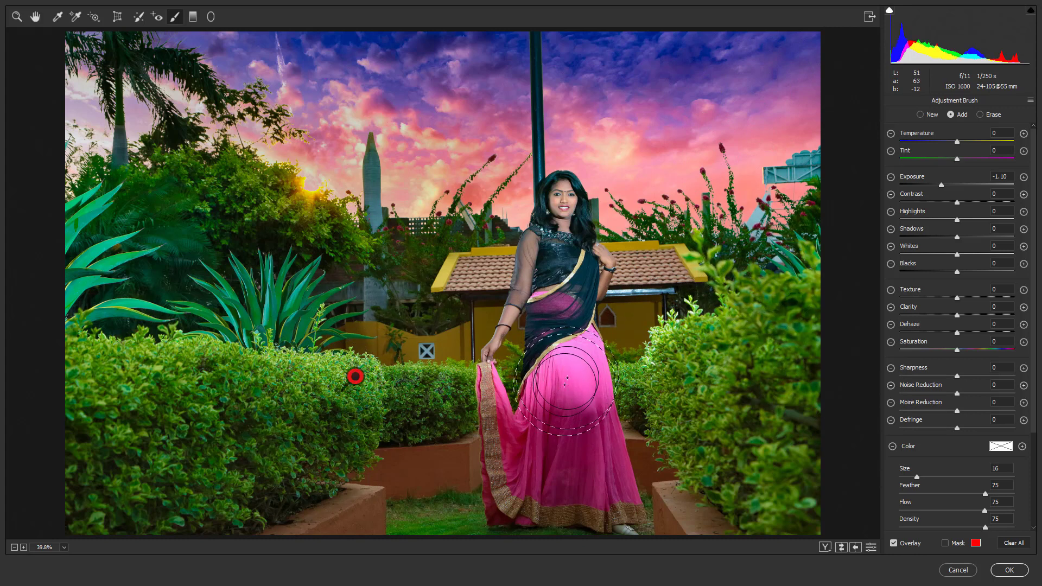
Reduce the brush size to 9 and darken the bright upper part of the pink skirt
{"action": "key", "text": "bracketleft"}
{"action": "key", "text": "bracketleft"}
{"action": "key", "text": "bracketleft"}
{"action": "key", "text": "bracketleft"}
{"action": "key", "text": "bracketleft"}
{"action": "key", "text": "bracketleft"}
{"action": "key", "text": "bracketleft"}
{"action": "mouse_move", "coordinate": [581, 354]}
{"action": "left_mouse_down"}
{"action": "mouse_move", "coordinate": [558, 384]}
{"action": "mouse_move", "coordinate": [610, 394]}
{"action": "mouse_move", "coordinate": [591, 355]}
{"action": "mouse_move", "coordinate": [584, 388]}
{"action": "left_mouse_up"}
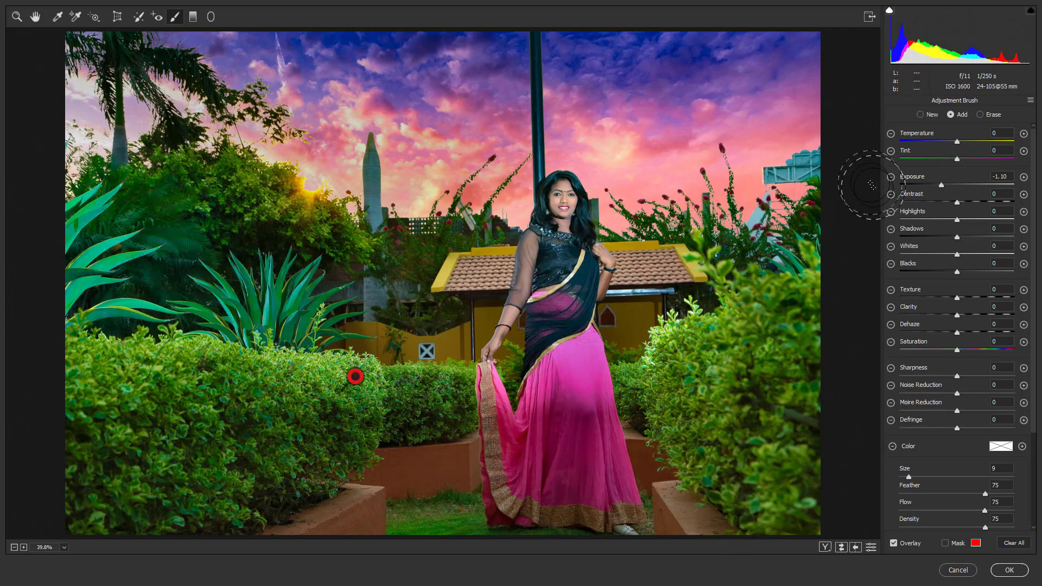
Start a new brush adjustment with exposure +1.00 and brighten the lower skirt and the hedge area, enlarging the brush to size 12
{"action": "left_click", "coordinate": [921, 115]}
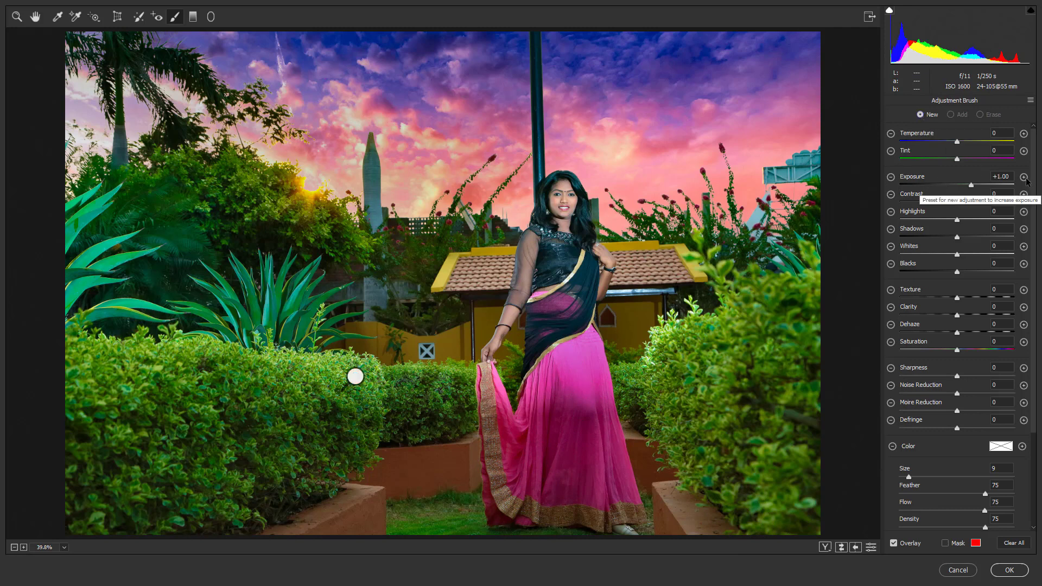
{"action": "mouse_move", "coordinate": [565, 429]}
{"action": "left_mouse_down"}
{"action": "mouse_move", "coordinate": [549, 495]}
{"action": "mouse_move", "coordinate": [565, 491]}
{"action": "mouse_move", "coordinate": [574, 433]}
{"action": "mouse_move", "coordinate": [589, 441]}
{"action": "mouse_move", "coordinate": [613, 516]}
{"action": "mouse_move", "coordinate": [601, 516]}
{"action": "mouse_move", "coordinate": [559, 443]}
{"action": "left_mouse_up"}
{"action": "mouse_move", "coordinate": [479, 433]}
{"action": "left_mouse_down"}
{"action": "mouse_move", "coordinate": [255, 518]}
{"action": "mouse_move", "coordinate": [125, 508]}
{"action": "left_mouse_up"}
{"action": "key", "text": "bracketright"}
{"action": "key", "text": "bracketright"}
{"action": "key", "text": "bracketright"}
{"action": "left_click_drag", "start_coordinate": [366, 425], "coordinate": [103, 472]}
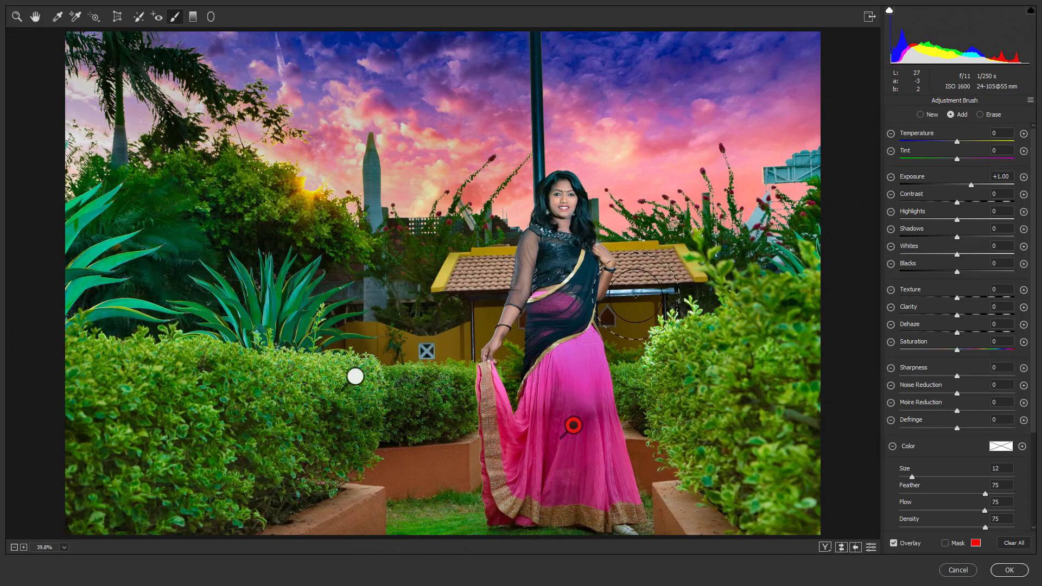
Set the overall exposure of the image to -0.90 in the Basic adjustments
{"action": "key", "text": "z"}
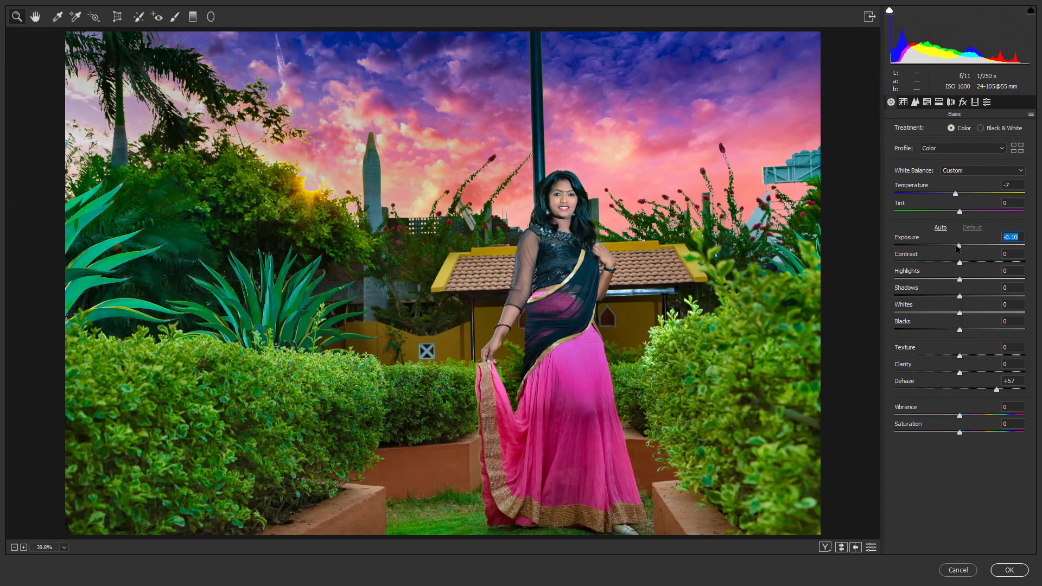
{"action": "left_click_drag", "start_coordinate": [959, 249], "coordinate": [949, 249]}
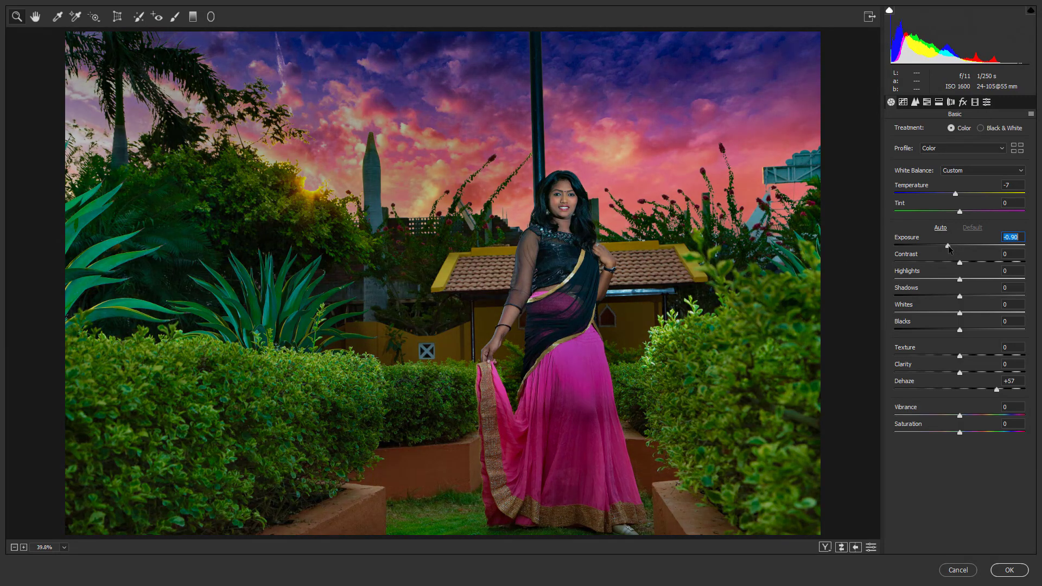
{"action": "left_click", "coordinate": [174, 16]}
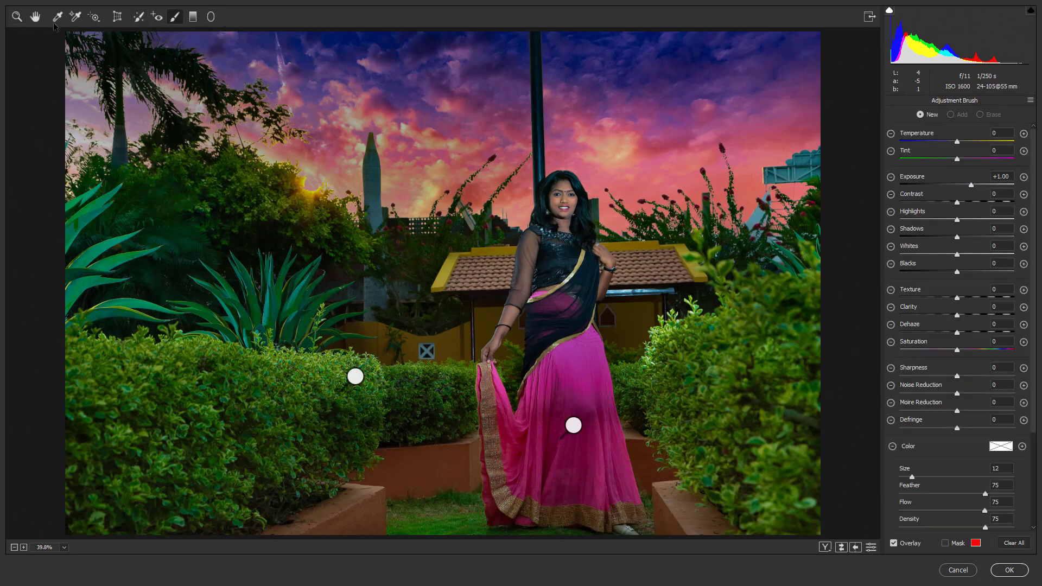
{"action": "left_click", "coordinate": [17, 18]}
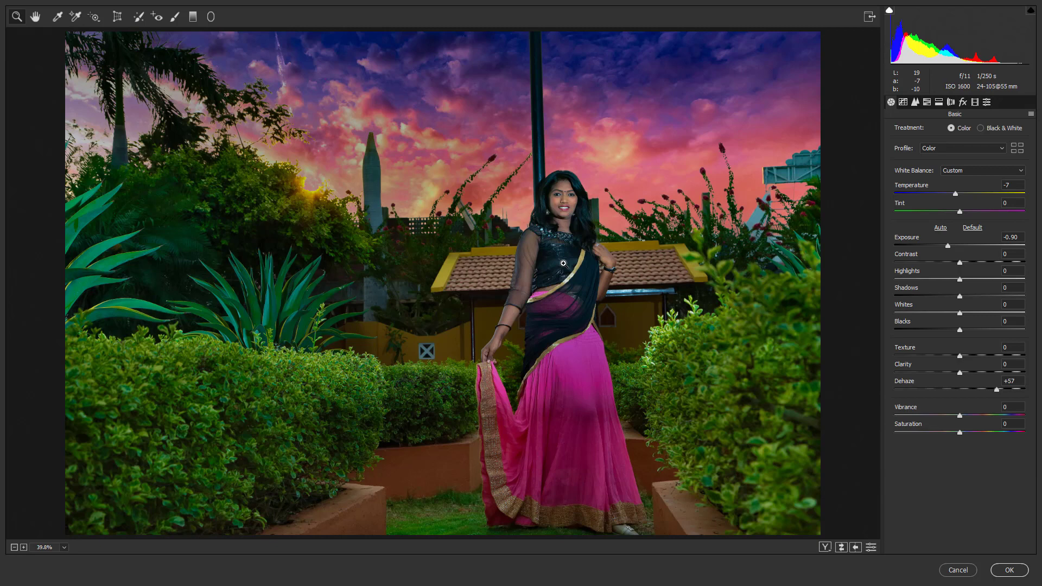
Brighten the woman's face, body and skirt with a new size 5 Adjustment Brush at exposure +0.50
{"action": "left_click", "coordinate": [173, 18]}
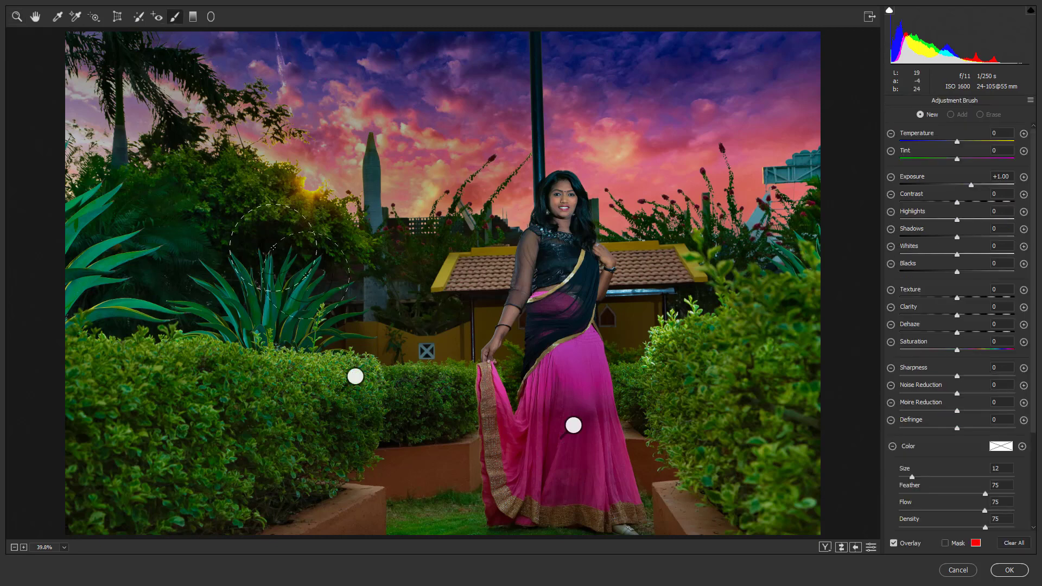
{"action": "key", "text": "bracketleft"}
{"action": "key", "text": "bracketleft"}
{"action": "key", "text": "bracketleft"}
{"action": "key", "text": "bracketleft"}
{"action": "key", "text": "bracketleft"}
{"action": "left_click", "coordinate": [1024, 177]}
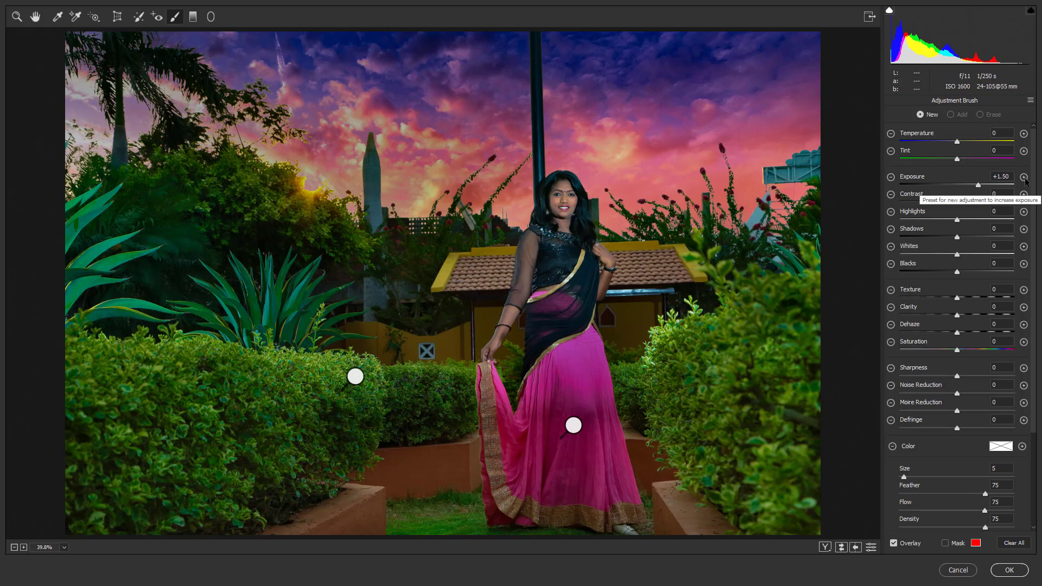
{"action": "left_click", "coordinate": [1024, 177]}
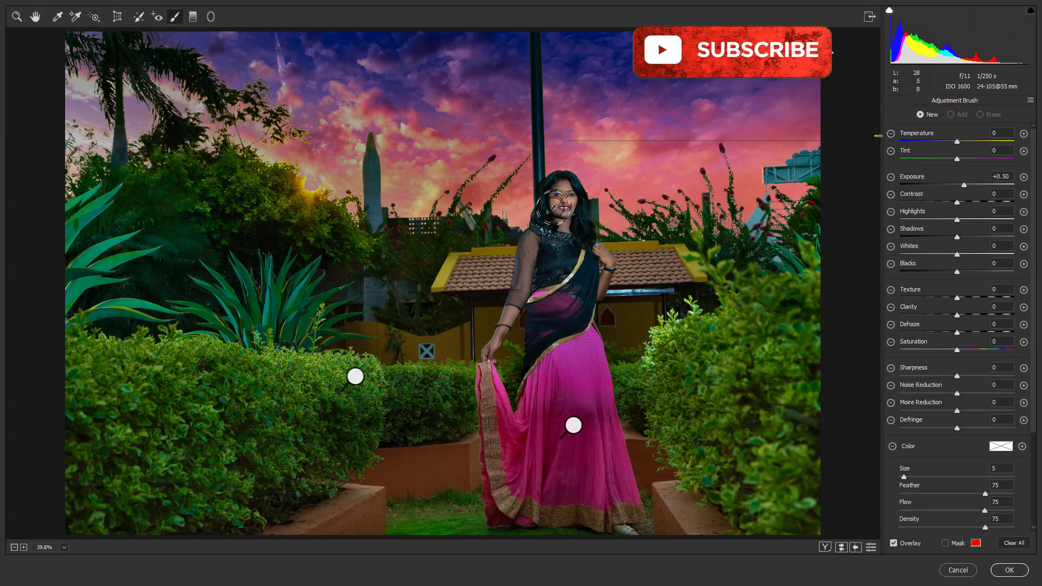
{"action": "mouse_move", "coordinate": [561, 197]}
{"action": "left_mouse_down"}
{"action": "mouse_move", "coordinate": [576, 445]}
{"action": "mouse_move", "coordinate": [563, 457]}
{"action": "mouse_move", "coordinate": [486, 443]}
{"action": "mouse_move", "coordinate": [509, 469]}
{"action": "mouse_move", "coordinate": [557, 492]}
{"action": "mouse_move", "coordinate": [577, 435]}
{"action": "mouse_move", "coordinate": [547, 509]}
{"action": "mouse_move", "coordinate": [556, 511]}
{"action": "mouse_move", "coordinate": [603, 490]}
{"action": "mouse_move", "coordinate": [602, 471]}
{"action": "mouse_move", "coordinate": [617, 483]}
{"action": "mouse_move", "coordinate": [608, 492]}
{"action": "mouse_move", "coordinate": [571, 436]}
{"action": "mouse_move", "coordinate": [575, 313]}
{"action": "left_mouse_up"}
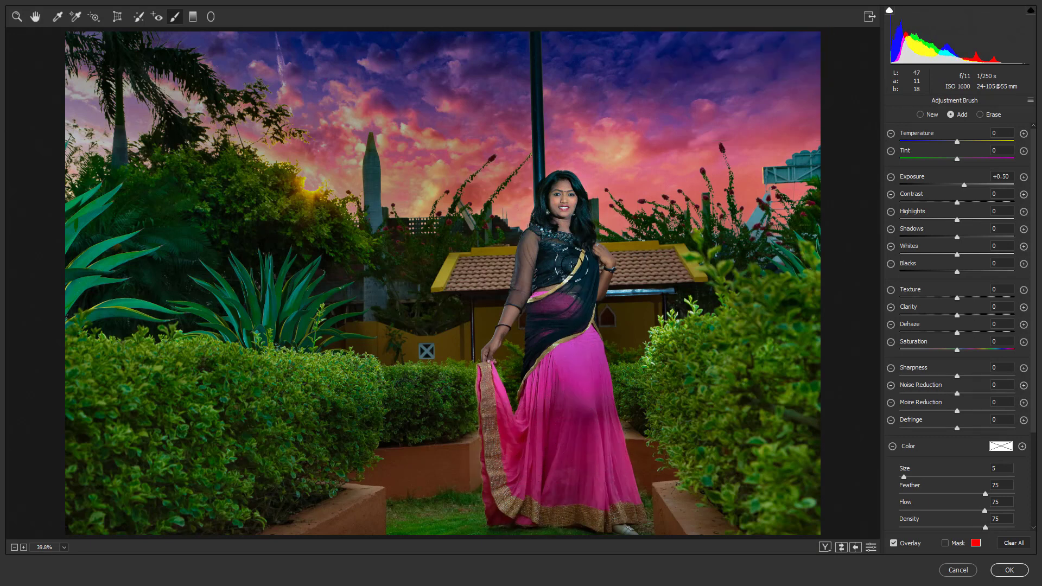
{"action": "left_click_drag", "start_coordinate": [564, 192], "coordinate": [565, 247]}
{"action": "left_click_drag", "start_coordinate": [564, 333], "coordinate": [545, 404]}
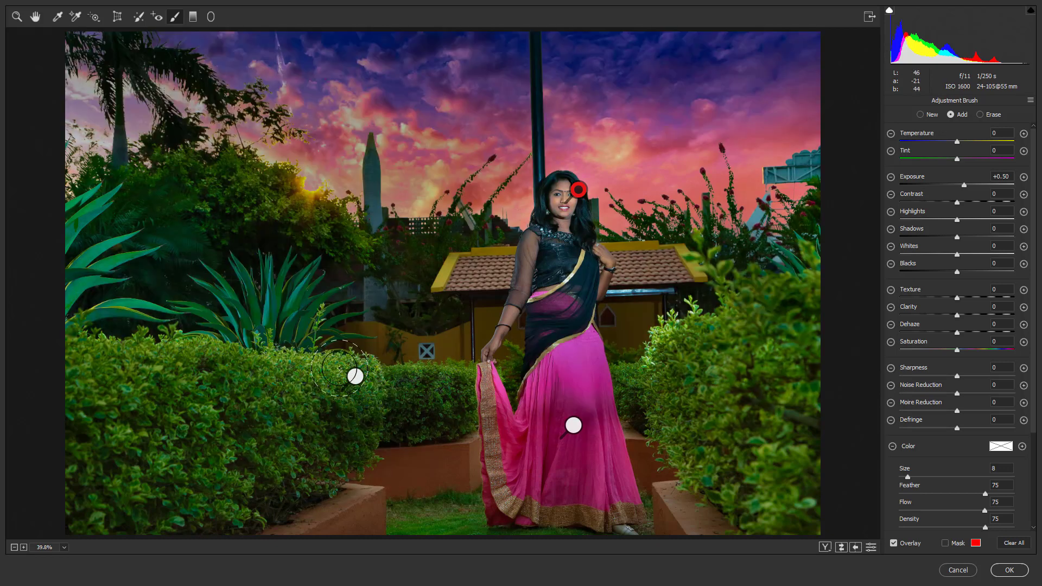
Extend the +0.50 exposure brushing over the hedges, the tiled roof and the plants around the woman
{"action": "mouse_move", "coordinate": [340, 368]}
{"action": "left_mouse_down"}
{"action": "mouse_move", "coordinate": [193, 358]}
{"action": "mouse_move", "coordinate": [48, 329]}
{"action": "mouse_move", "coordinate": [394, 380]}
{"action": "mouse_move", "coordinate": [70, 338]}
{"action": "mouse_move", "coordinate": [328, 375]}
{"action": "left_mouse_up"}
{"action": "mouse_move", "coordinate": [670, 370]}
{"action": "left_mouse_down"}
{"action": "mouse_move", "coordinate": [673, 353]}
{"action": "mouse_move", "coordinate": [771, 288]}
{"action": "mouse_move", "coordinate": [717, 336]}
{"action": "mouse_move", "coordinate": [665, 350]}
{"action": "mouse_move", "coordinate": [838, 315]}
{"action": "left_mouse_up"}
{"action": "mouse_move", "coordinate": [487, 263]}
{"action": "left_mouse_down"}
{"action": "mouse_move", "coordinate": [465, 281]}
{"action": "mouse_move", "coordinate": [473, 275]}
{"action": "left_mouse_up"}
{"action": "left_click_drag", "start_coordinate": [632, 274], "coordinate": [665, 270]}
{"action": "mouse_move", "coordinate": [654, 270]}
{"action": "left_mouse_down"}
{"action": "mouse_move", "coordinate": [695, 269]}
{"action": "mouse_move", "coordinate": [673, 262]}
{"action": "mouse_move", "coordinate": [846, 221]}
{"action": "mouse_move", "coordinate": [863, 227]}
{"action": "left_mouse_up"}
{"action": "left_click_drag", "start_coordinate": [666, 343], "coordinate": [651, 363]}
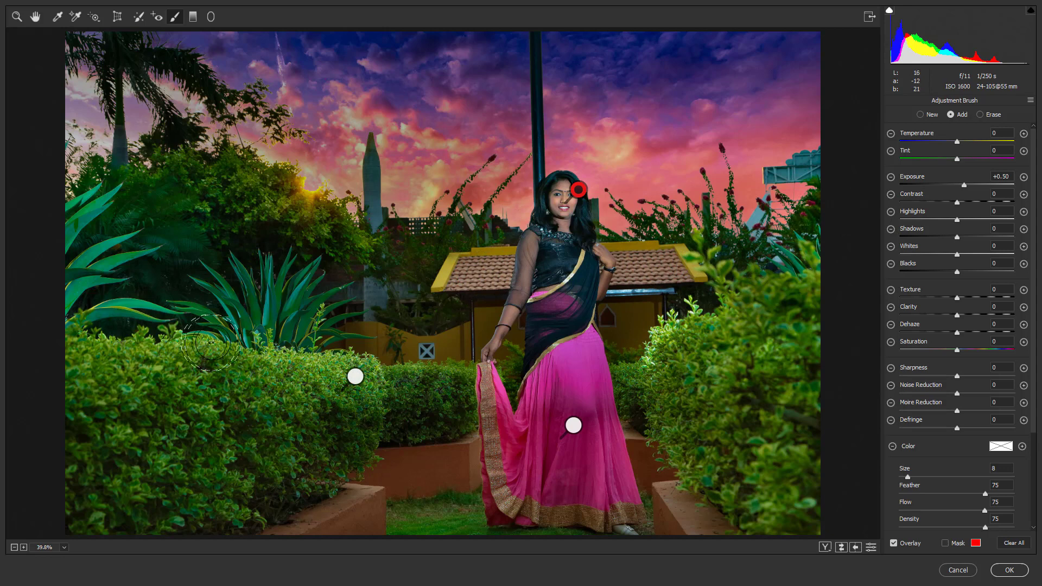
Prepare a new brush adjustment with exposure +2.00 and size 6, and enable Auto Mask
{"action": "left_click", "coordinate": [926, 115]}
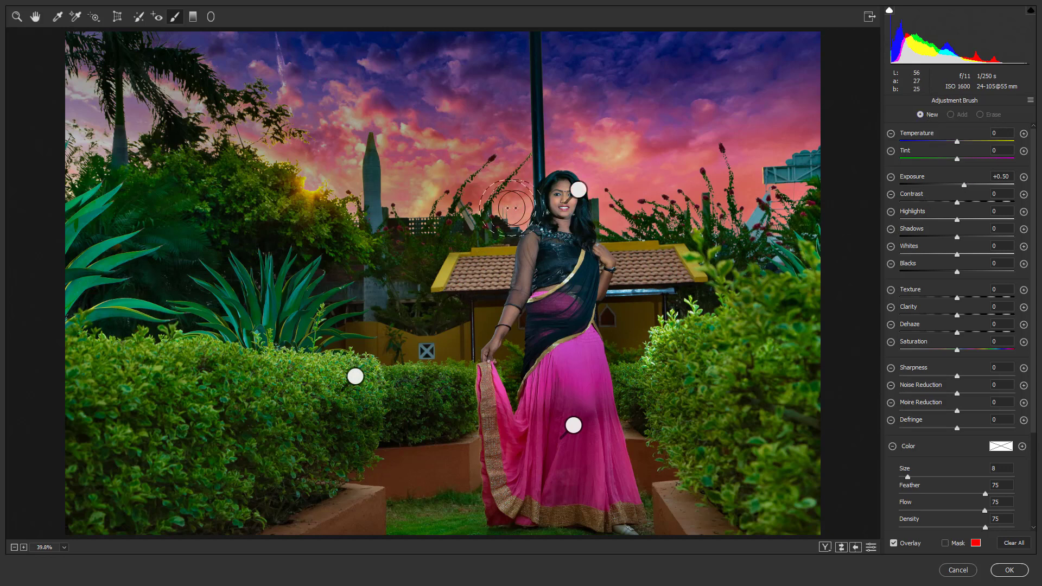
{"action": "left_click_drag", "start_coordinate": [970, 185], "coordinate": [975, 189]}
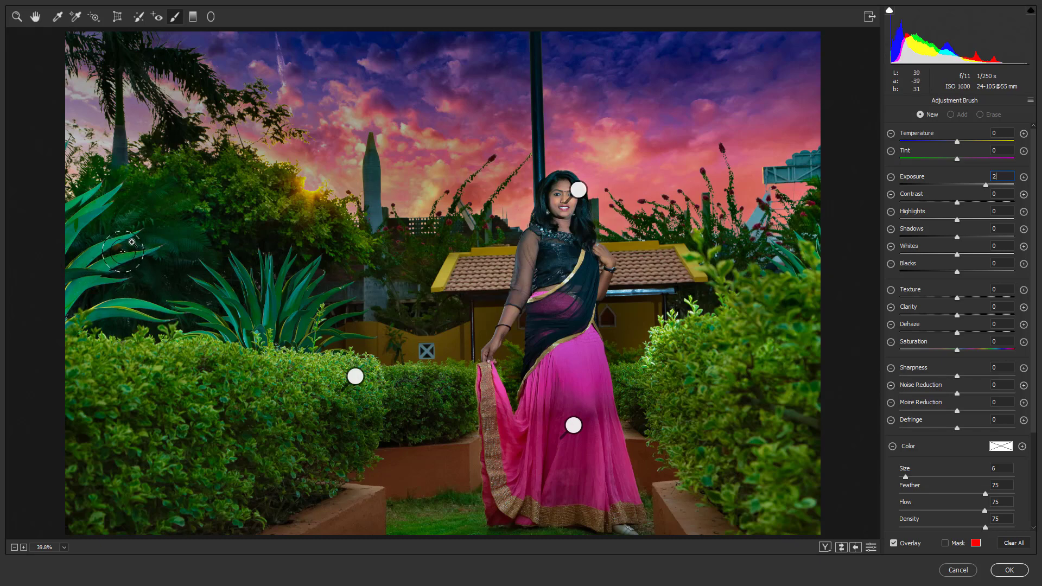
{"action": "key", "text": "z"}
{"action": "left_click_drag", "start_coordinate": [191, 207], "coordinate": [6, 314]}
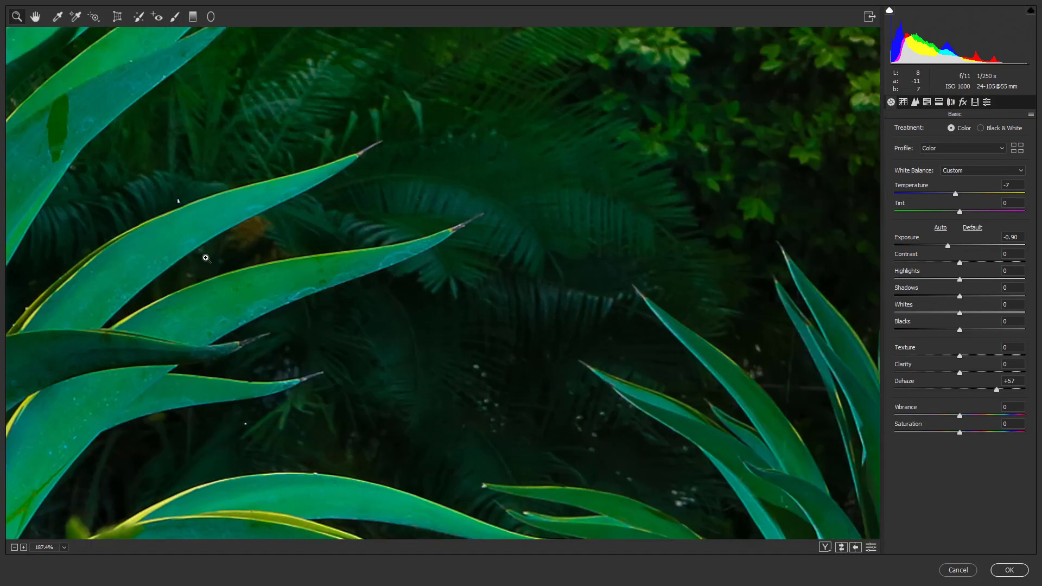
{"action": "key", "text": "ctrl+0"}
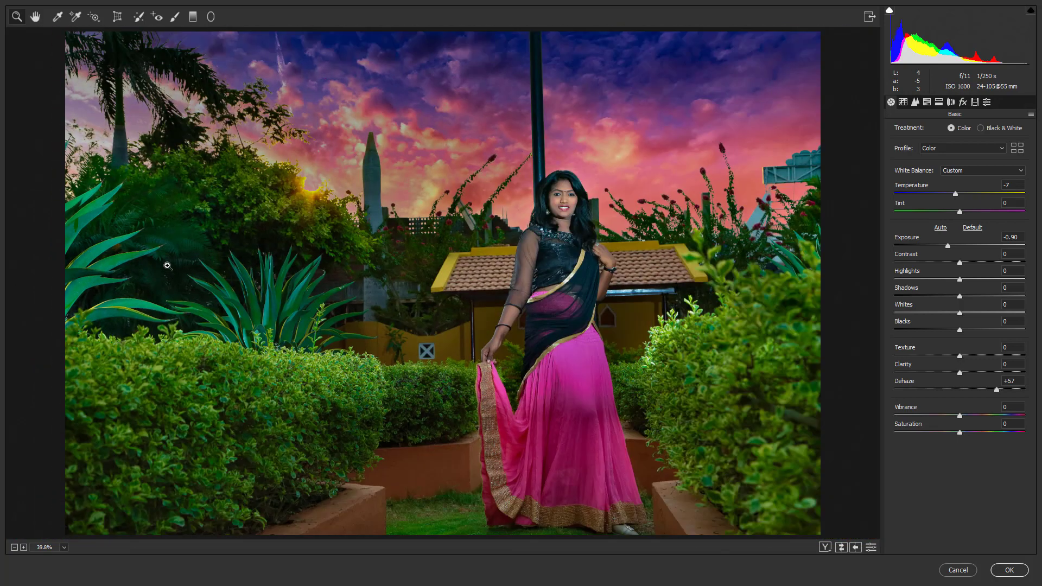
{"action": "key", "text": "k"}
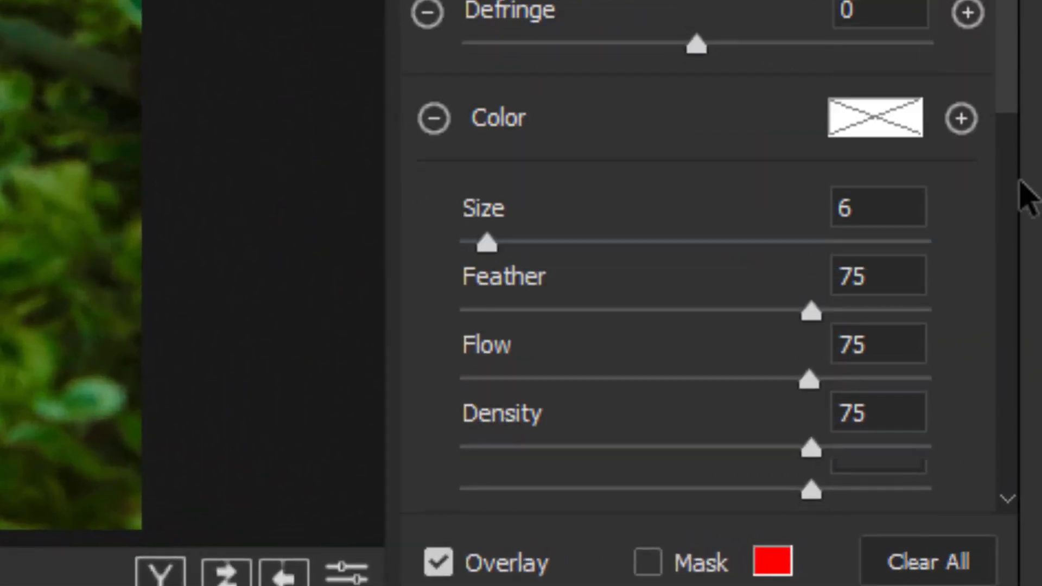
{"action": "scroll", "coordinate": [838, 275], "scroll_direction": "down", "scroll_amount": 5}
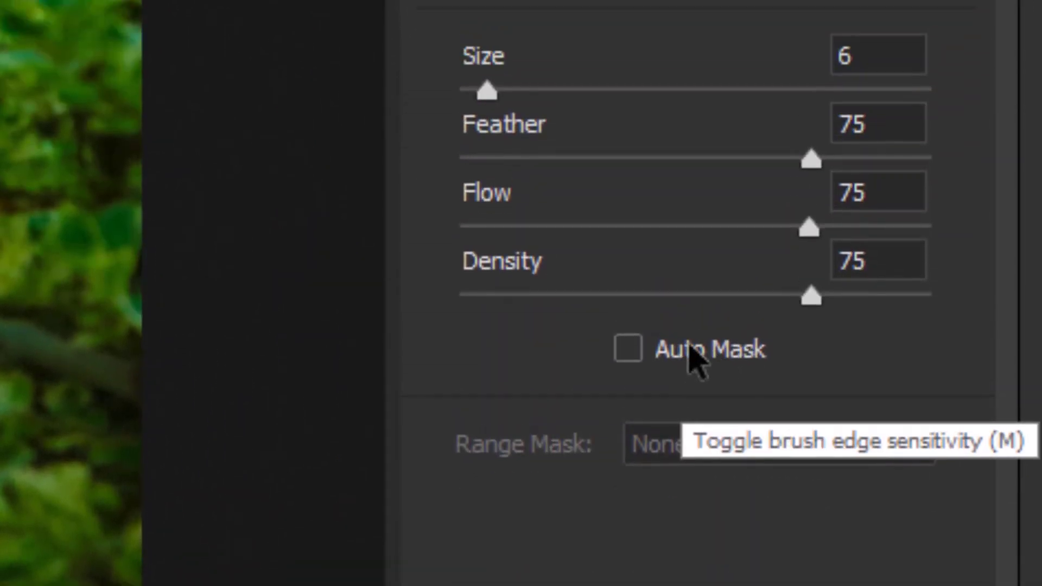
{"action": "left_click", "coordinate": [692, 352]}
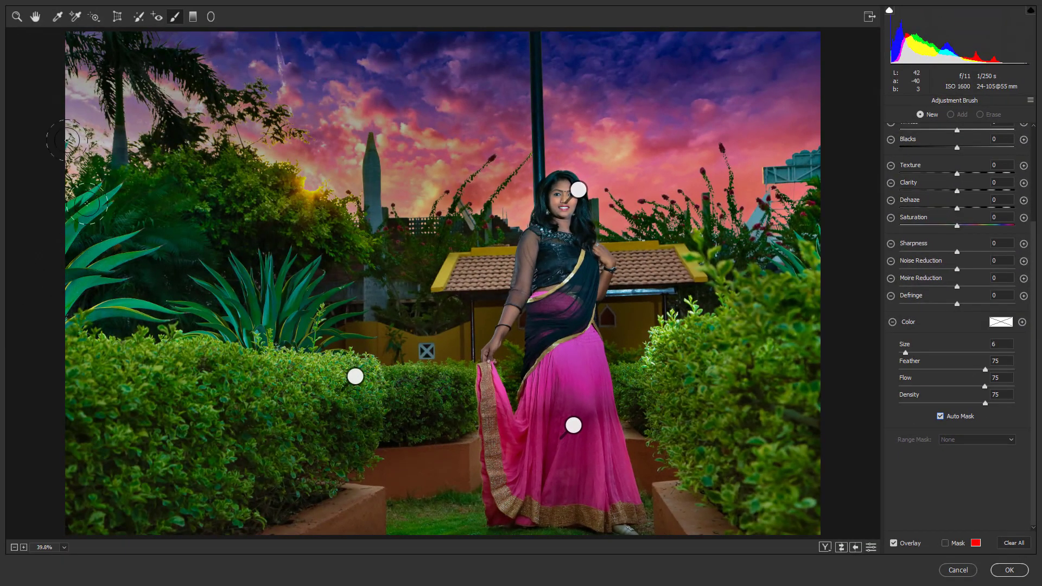
Brighten the agave leaves at the photo's left edge by painting along each leaf with the auto-masked brush
{"action": "left_click", "coordinate": [16, 16]}
{"action": "left_click_drag", "start_coordinate": [99, 200], "coordinate": [337, 388]}
{"action": "left_click", "coordinate": [181, 16]}
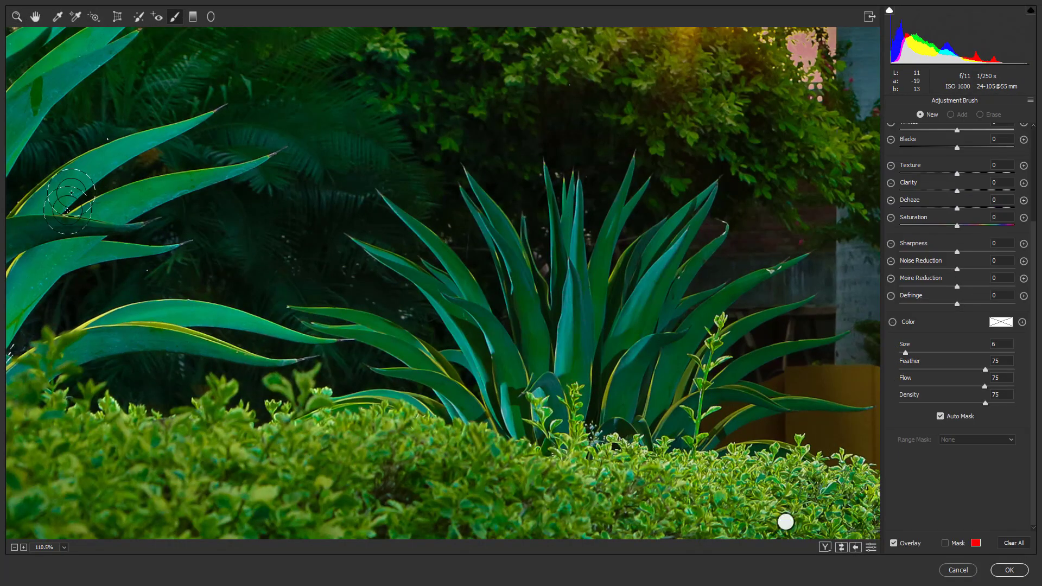
{"action": "mouse_move", "coordinate": [68, 218]}
{"action": "left_mouse_down"}
{"action": "mouse_move", "coordinate": [266, 160]}
{"action": "mouse_move", "coordinate": [93, 209]}
{"action": "left_mouse_up"}
{"action": "mouse_move", "coordinate": [209, 114]}
{"action": "left_mouse_down"}
{"action": "mouse_move", "coordinate": [65, 187]}
{"action": "mouse_move", "coordinate": [20, 223]}
{"action": "mouse_move", "coordinate": [1, 248]}
{"action": "mouse_move", "coordinate": [117, 225]}
{"action": "mouse_move", "coordinate": [1, 317]}
{"action": "mouse_move", "coordinate": [62, 245]}
{"action": "mouse_move", "coordinate": [4, 296]}
{"action": "mouse_move", "coordinate": [34, 270]}
{"action": "mouse_move", "coordinate": [135, 253]}
{"action": "left_mouse_up"}
{"action": "mouse_move", "coordinate": [179, 325]}
{"action": "left_mouse_down"}
{"action": "mouse_move", "coordinate": [237, 323]}
{"action": "mouse_move", "coordinate": [62, 339]}
{"action": "mouse_move", "coordinate": [172, 332]}
{"action": "mouse_move", "coordinate": [239, 348]}
{"action": "left_mouse_up"}
{"action": "left_click_drag", "start_coordinate": [266, 326], "coordinate": [300, 334]}
{"action": "left_click_drag", "start_coordinate": [354, 186], "coordinate": [365, 317]}
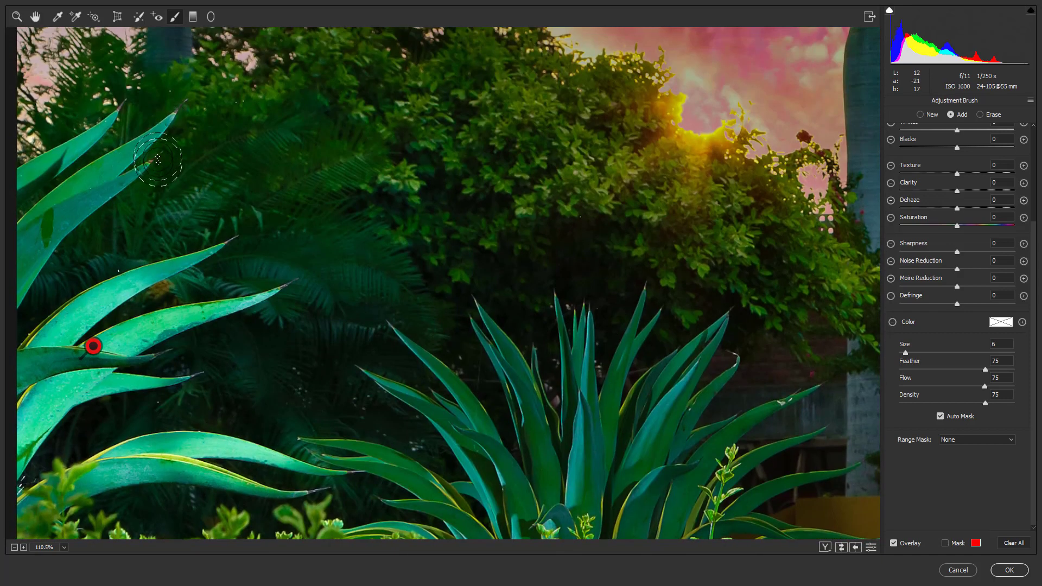
{"action": "mouse_move", "coordinate": [156, 142]}
{"action": "left_mouse_down"}
{"action": "mouse_move", "coordinate": [6, 228]}
{"action": "mouse_move", "coordinate": [2, 293]}
{"action": "mouse_move", "coordinate": [54, 219]}
{"action": "left_mouse_up"}
{"action": "mouse_move", "coordinate": [90, 142]}
{"action": "left_mouse_down"}
{"action": "mouse_move", "coordinate": [43, 171]}
{"action": "mouse_move", "coordinate": [65, 218]}
{"action": "left_mouse_up"}
{"action": "left_click_drag", "start_coordinate": [104, 203], "coordinate": [11, 247]}
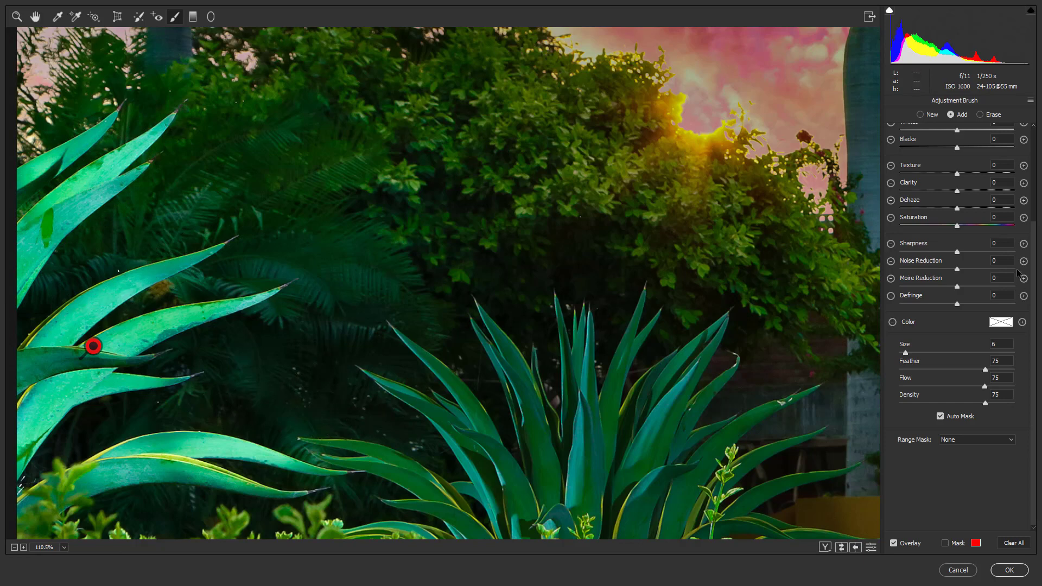
Reduce the exposure of the brush adjustment on the leftmost agave leaves to +1.20
{"action": "left_click_drag", "start_coordinate": [1033, 235], "coordinate": [1038, 130]}
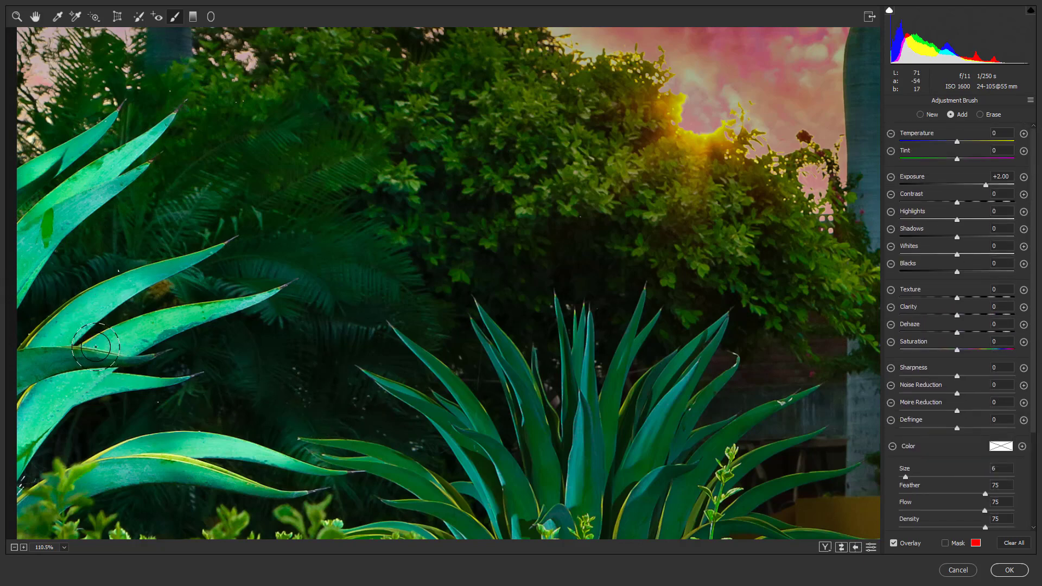
{"action": "left_click", "coordinate": [96, 347]}
{"action": "left_click_drag", "start_coordinate": [984, 186], "coordinate": [974, 188]}
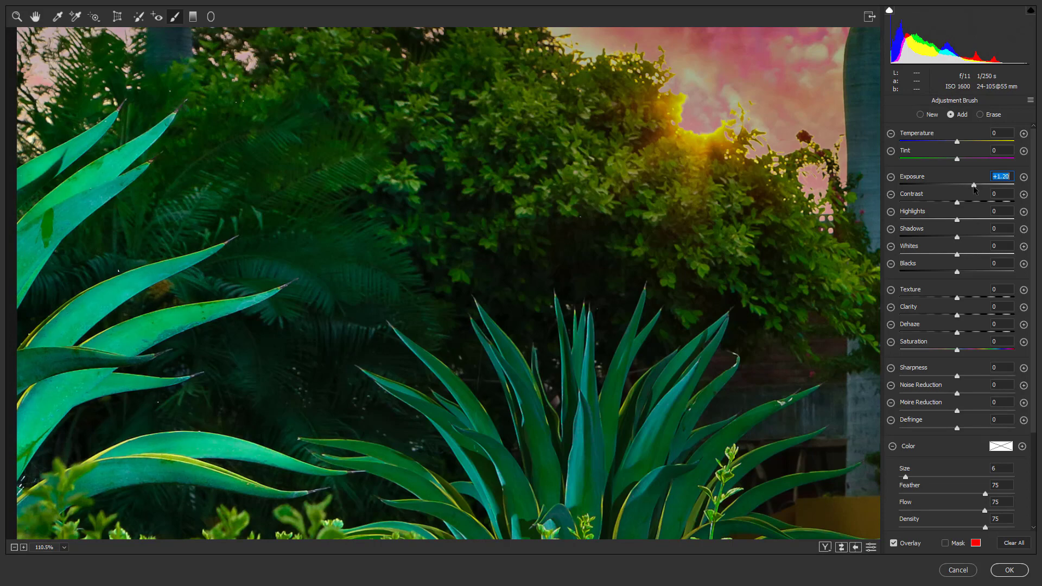
Start a new brush adjustment with exposure +1.20 and paint it over the leaves of the agave behind the hedge
{"action": "left_click", "coordinate": [919, 115]}
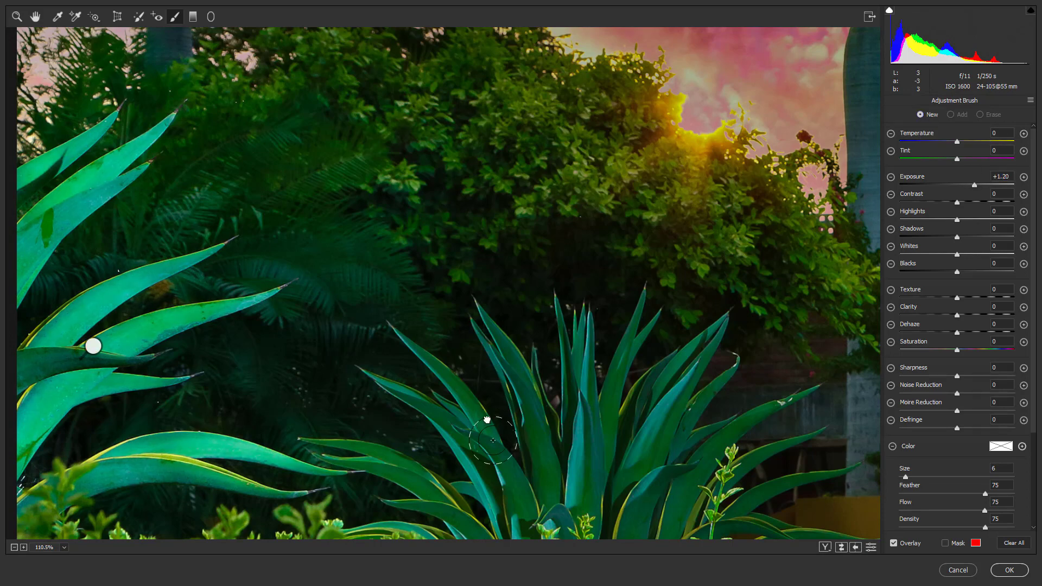
{"action": "left_click_drag", "start_coordinate": [487, 420], "coordinate": [459, 243]}
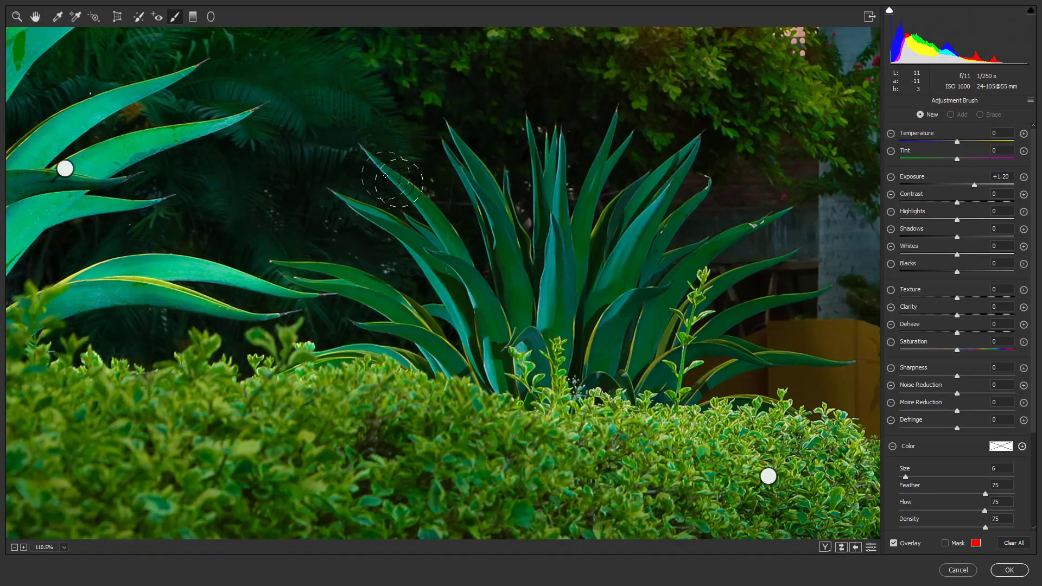
{"action": "mouse_move", "coordinate": [393, 163]}
{"action": "left_mouse_down"}
{"action": "mouse_move", "coordinate": [422, 196]}
{"action": "mouse_move", "coordinate": [450, 238]}
{"action": "mouse_move", "coordinate": [461, 314]}
{"action": "left_mouse_up"}
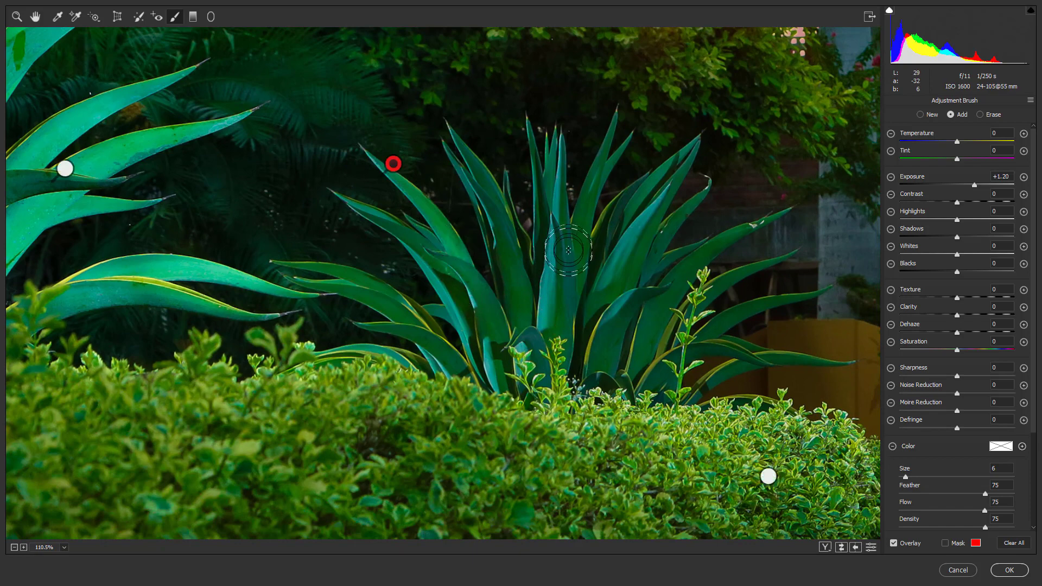
{"action": "mouse_move", "coordinate": [571, 245]}
{"action": "left_mouse_down"}
{"action": "mouse_move", "coordinate": [530, 381]}
{"action": "mouse_move", "coordinate": [514, 212]}
{"action": "mouse_move", "coordinate": [570, 397]}
{"action": "mouse_move", "coordinate": [624, 294]}
{"action": "left_mouse_up"}
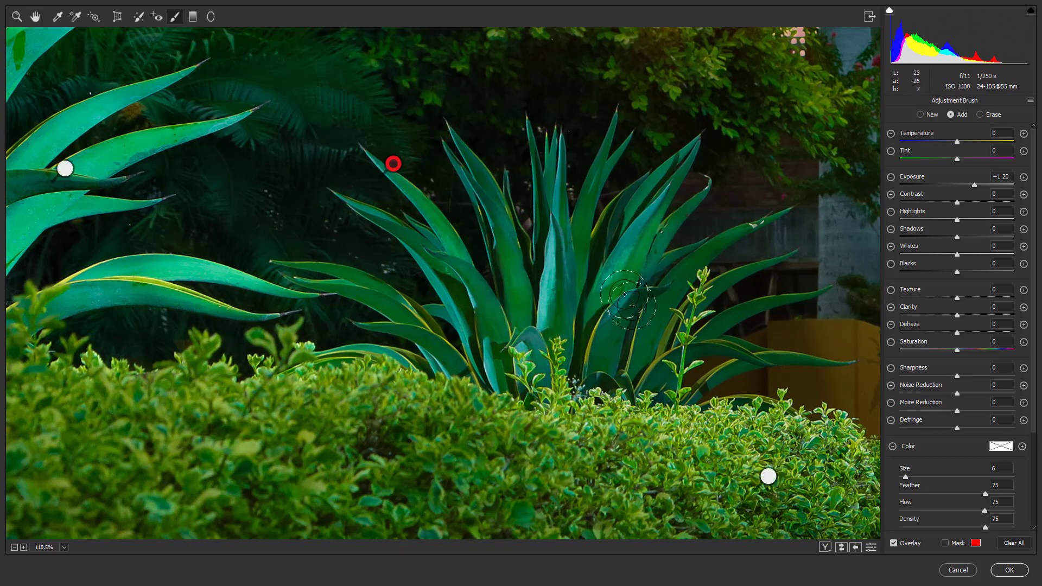
{"action": "mouse_move", "coordinate": [554, 369]}
{"action": "left_mouse_down"}
{"action": "mouse_move", "coordinate": [531, 336]}
{"action": "mouse_move", "coordinate": [461, 383]}
{"action": "left_mouse_up"}
{"action": "left_click_drag", "start_coordinate": [638, 342], "coordinate": [382, 346]}
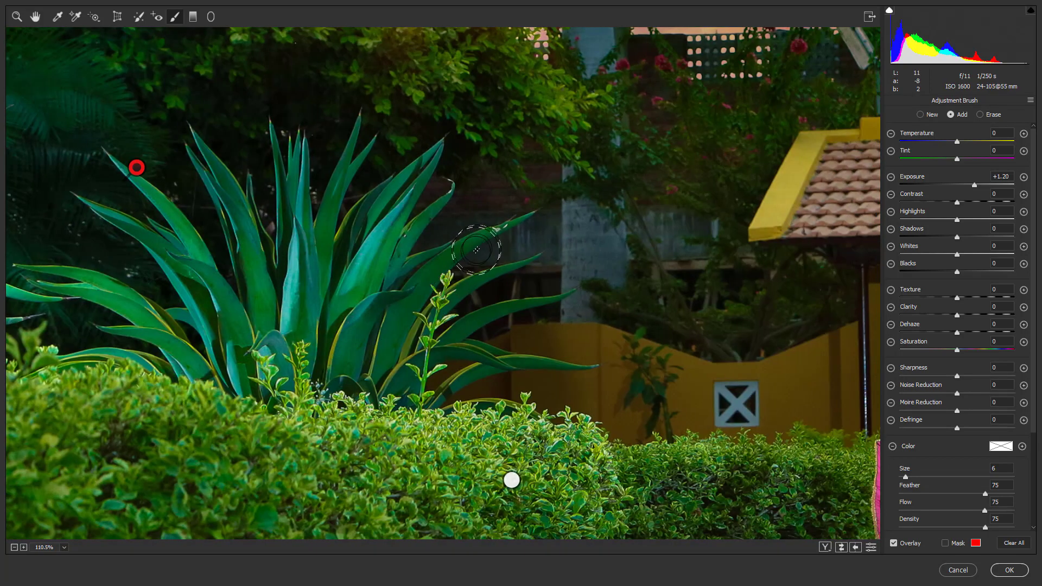
{"action": "mouse_move", "coordinate": [476, 249]}
{"action": "left_mouse_down"}
{"action": "mouse_move", "coordinate": [406, 338]}
{"action": "mouse_move", "coordinate": [383, 404]}
{"action": "left_mouse_up"}
Enlarge the brush to size 14 and paint the exposure adjustment over the tree foliage behind the agave
{"action": "mouse_move", "coordinate": [326, 34]}
{"action": "left_mouse_down"}
{"action": "mouse_move", "coordinate": [424, 298]}
{"action": "mouse_move", "coordinate": [387, 323]}
{"action": "left_mouse_up"}
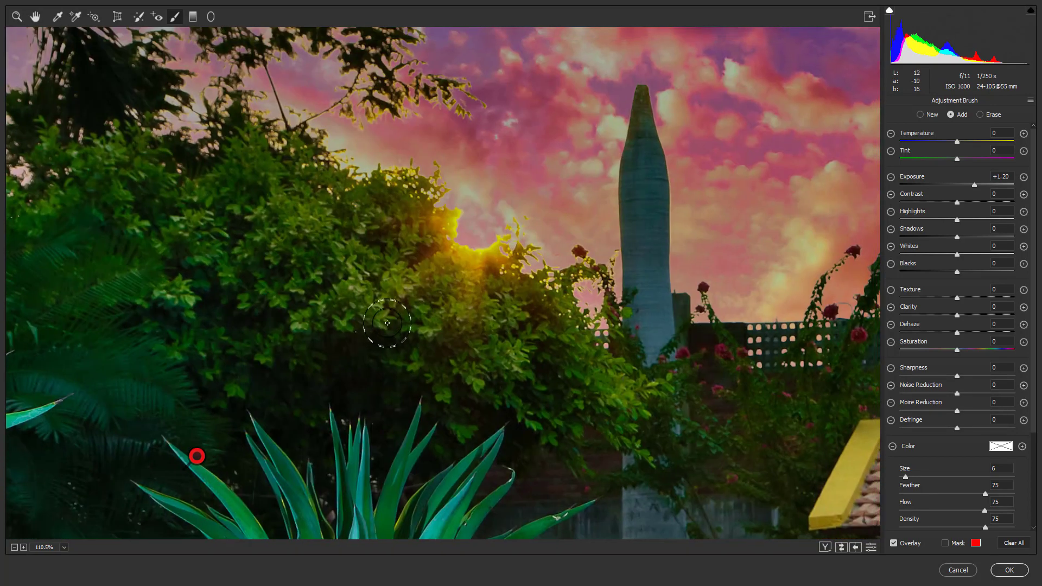
{"action": "key", "text": "bracketright"}
{"action": "key", "text": "bracketright"}
{"action": "key", "text": "bracketright"}
{"action": "key", "text": "bracketright"}
{"action": "key", "text": "bracketright"}
{"action": "key", "text": "bracketright"}
{"action": "key", "text": "bracketright"}
{"action": "mouse_move", "coordinate": [163, 216]}
{"action": "left_mouse_down"}
{"action": "mouse_move", "coordinate": [511, 337]}
{"action": "mouse_move", "coordinate": [221, 233]}
{"action": "mouse_move", "coordinate": [566, 396]}
{"action": "mouse_move", "coordinate": [551, 362]}
{"action": "left_mouse_up"}
{"action": "key", "text": "ctrl+0"}
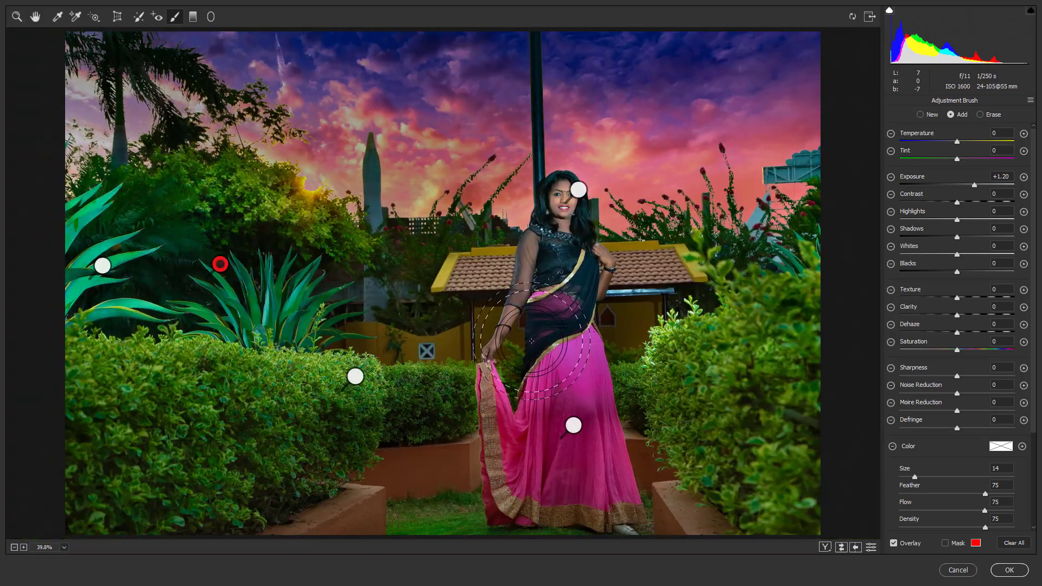
Reduce the brush to size 8, turn off Auto Mask and brighten the upper part of the hedge in front of the agaves
{"action": "key", "text": "bracketleft"}
{"action": "key", "text": "bracketleft"}
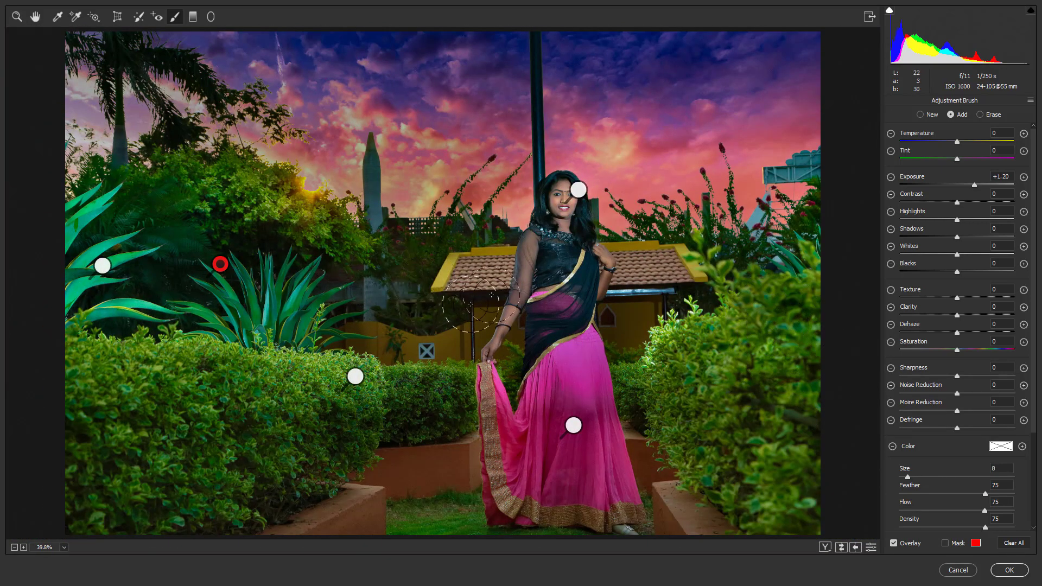
{"action": "key", "text": "bracketleft"}
{"action": "key", "text": "bracketleft"}
{"action": "key", "text": "bracketleft"}
{"action": "key", "text": "bracketleft"}
{"action": "left_click_drag", "start_coordinate": [320, 361], "coordinate": [38, 361]}
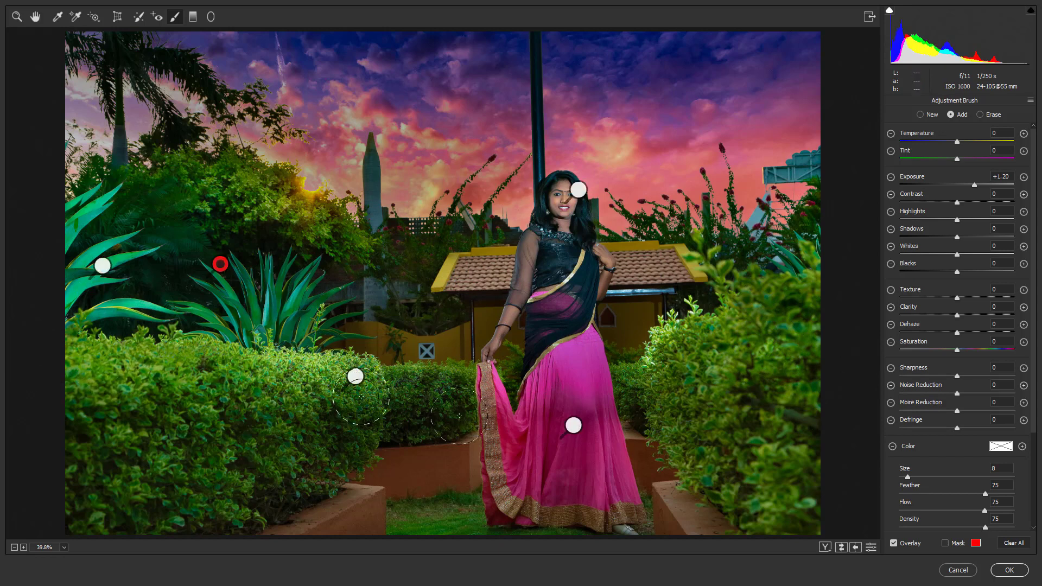
{"action": "scroll", "coordinate": [1034, 386], "scroll_direction": "down", "scroll_amount": 2}
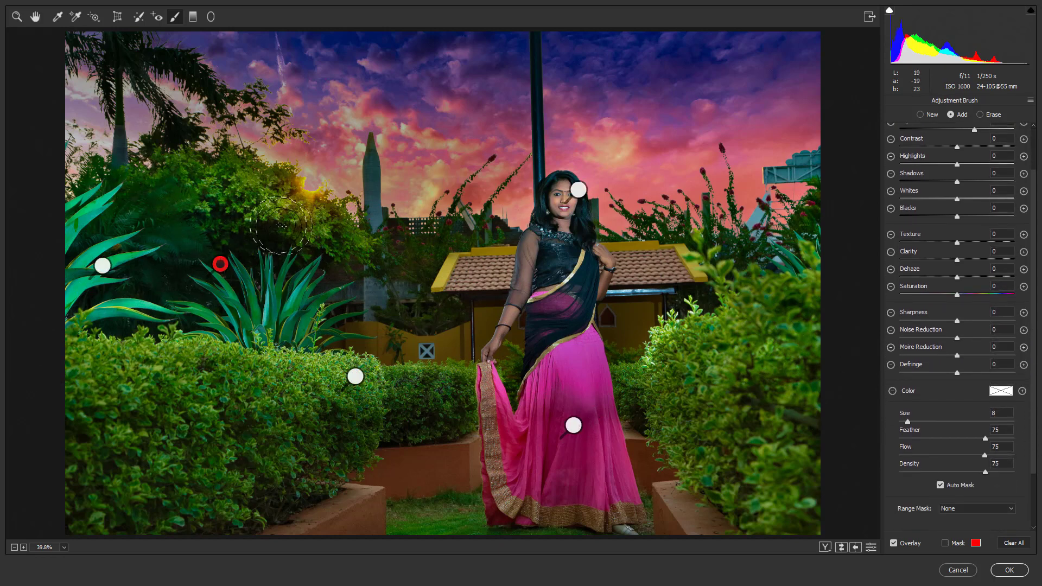
{"action": "left_click", "coordinate": [957, 487]}
{"action": "left_click_drag", "start_coordinate": [329, 372], "coordinate": [37, 352]}
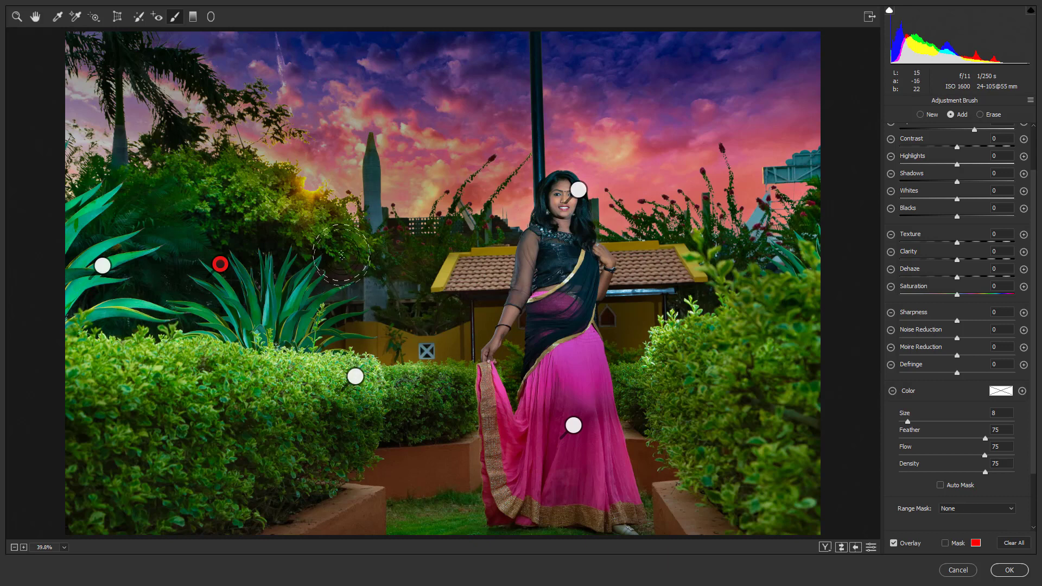
{"action": "key", "text": "z"}
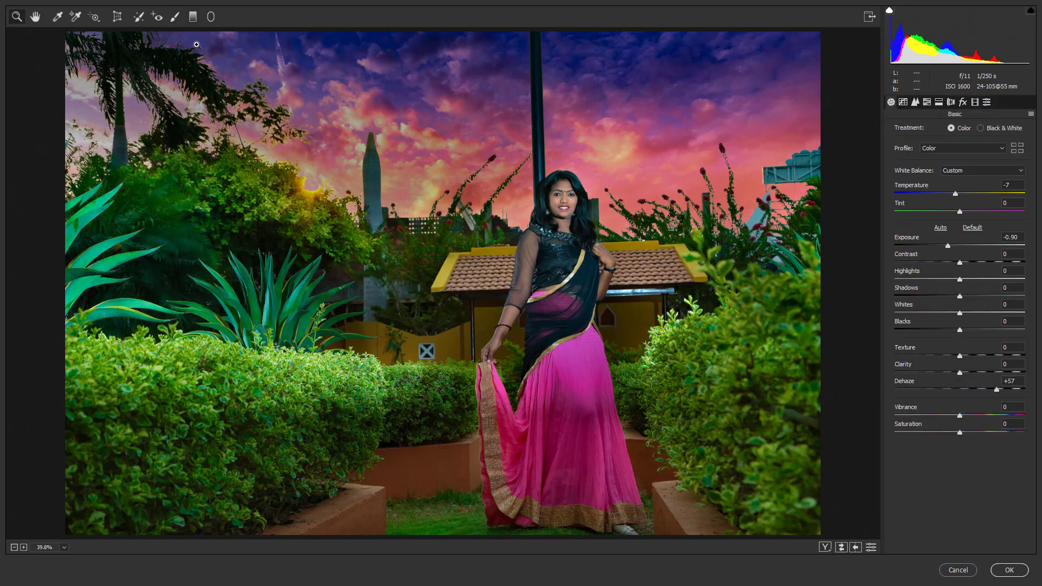
{"action": "left_click", "coordinate": [176, 19]}
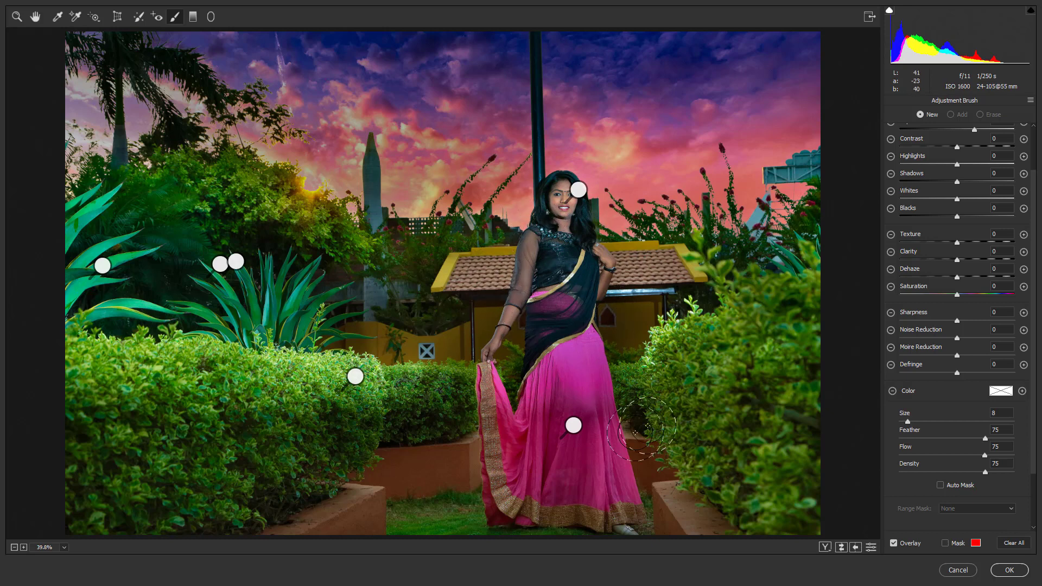
{"action": "key", "text": "z"}
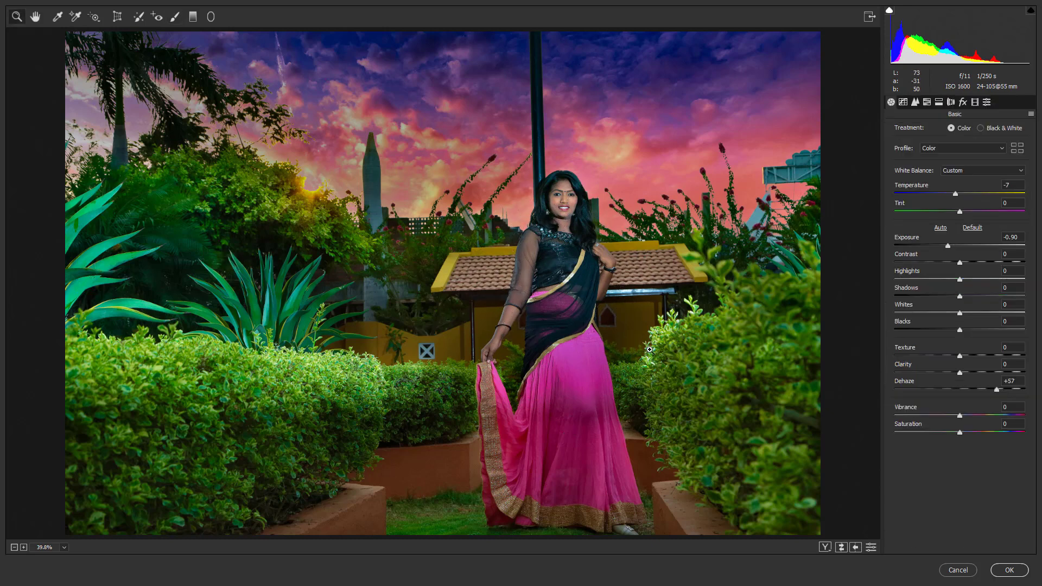
Paint a new brush adjustment with whites -100 and size 4 over the bright edge of the hedge beside the woman and the tiled roof
{"action": "key", "text": "k"}
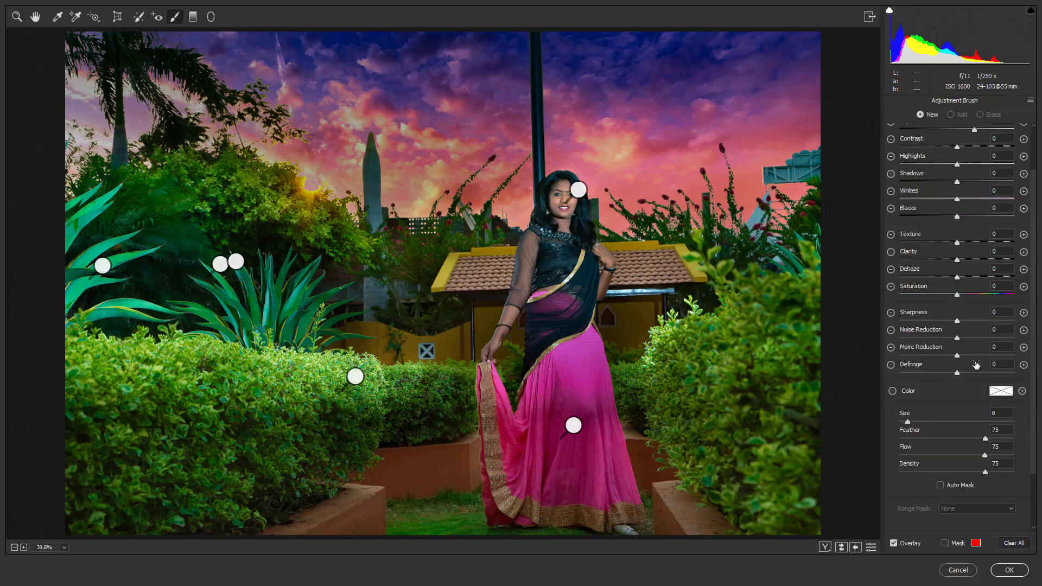
{"action": "left_click", "coordinate": [892, 191]}
{"action": "key", "text": "bracketleft"}
{"action": "key", "text": "bracketleft"}
{"action": "key", "text": "bracketleft"}
{"action": "key", "text": "bracketleft"}
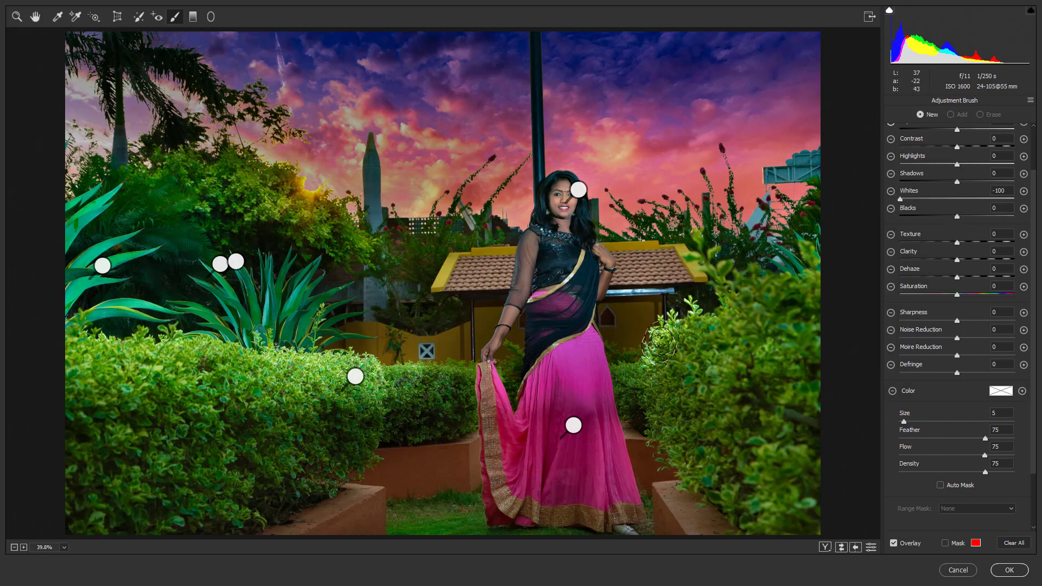
{"action": "mouse_move", "coordinate": [663, 340]}
{"action": "left_mouse_down"}
{"action": "mouse_move", "coordinate": [692, 306]}
{"action": "mouse_move", "coordinate": [638, 354]}
{"action": "mouse_move", "coordinate": [683, 311]}
{"action": "mouse_move", "coordinate": [650, 371]}
{"action": "mouse_move", "coordinate": [668, 324]}
{"action": "left_mouse_up"}
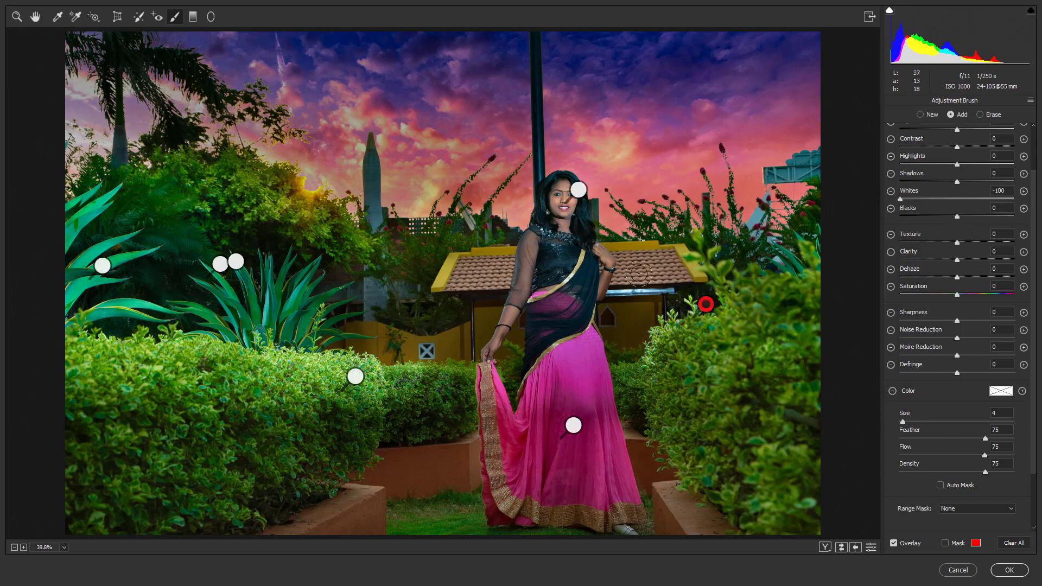
{"action": "mouse_move", "coordinate": [639, 279]}
{"action": "left_mouse_down"}
{"action": "mouse_move", "coordinate": [624, 285]}
{"action": "mouse_move", "coordinate": [624, 260]}
{"action": "mouse_move", "coordinate": [694, 264]}
{"action": "mouse_move", "coordinate": [646, 283]}
{"action": "left_mouse_up"}
{"action": "mouse_move", "coordinate": [510, 262]}
{"action": "left_mouse_down"}
{"action": "mouse_move", "coordinate": [443, 282]}
{"action": "mouse_move", "coordinate": [455, 266]}
{"action": "mouse_move", "coordinate": [506, 256]}
{"action": "mouse_move", "coordinate": [461, 266]}
{"action": "mouse_move", "coordinate": [433, 289]}
{"action": "mouse_move", "coordinate": [446, 271]}
{"action": "mouse_move", "coordinate": [436, 286]}
{"action": "mouse_move", "coordinate": [378, 278]}
{"action": "mouse_move", "coordinate": [418, 275]}
{"action": "mouse_move", "coordinate": [431, 257]}
{"action": "mouse_move", "coordinate": [395, 301]}
{"action": "mouse_move", "coordinate": [458, 291]}
{"action": "mouse_move", "coordinate": [513, 264]}
{"action": "left_mouse_up"}
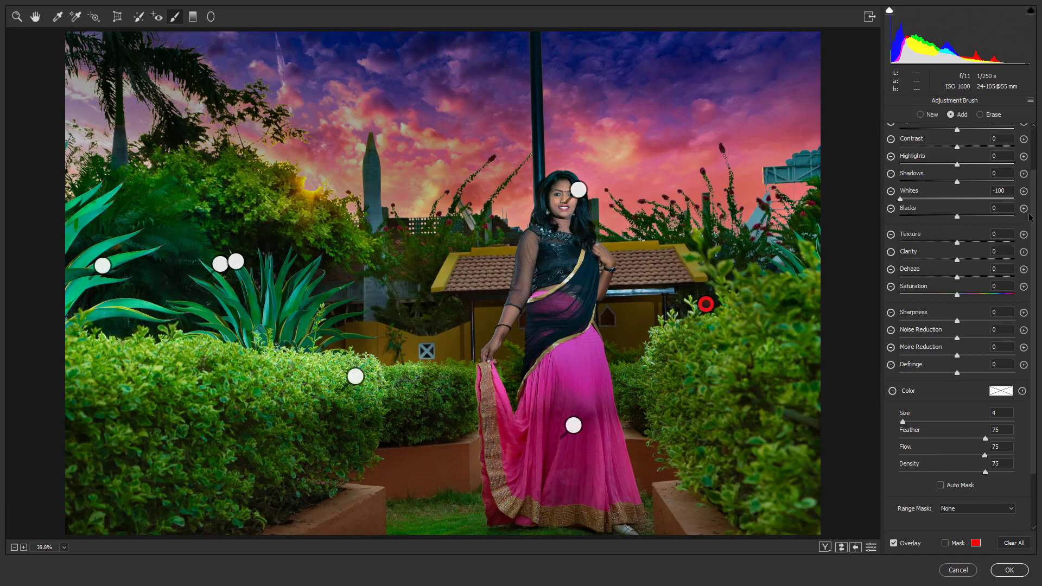
Set the exposure of the roof and hedge brush adjustment to -0.60 and erase it along the hedge edge beside the woman
{"action": "left_click_drag", "start_coordinate": [1034, 199], "coordinate": [1035, 126]}
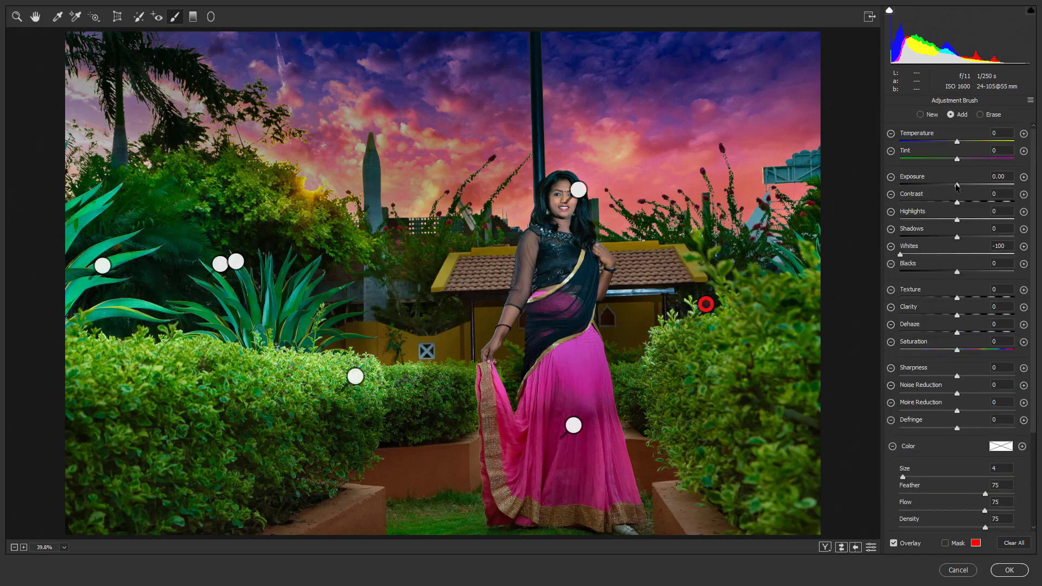
{"action": "left_click_drag", "start_coordinate": [957, 185], "coordinate": [949, 186]}
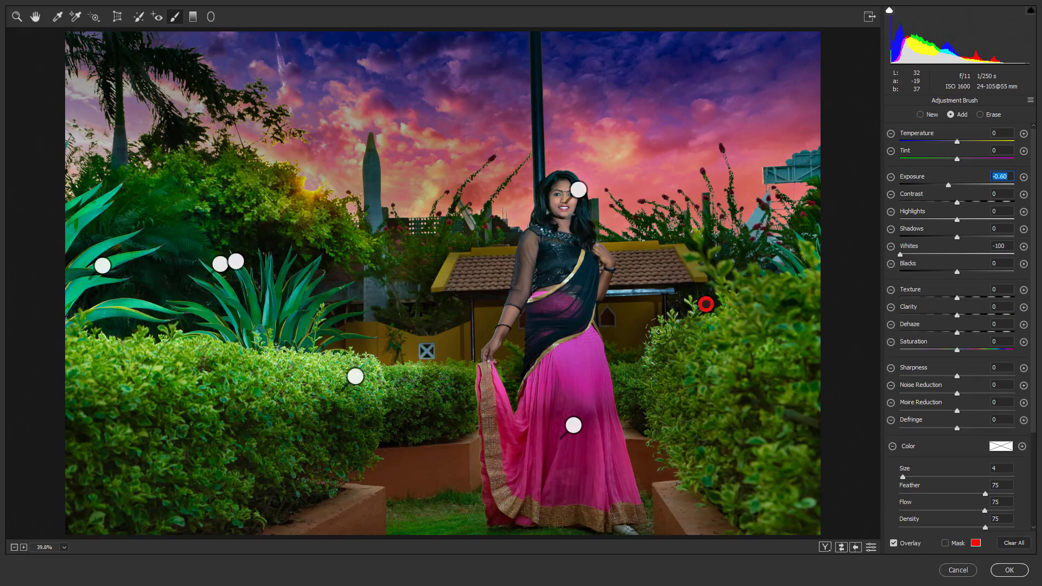
{"action": "key", "text": "alt"}
{"action": "mouse_move", "coordinate": [655, 311]}
{"action": "left_mouse_down"}
{"action": "mouse_move", "coordinate": [641, 332]}
{"action": "mouse_move", "coordinate": [692, 369]}
{"action": "mouse_move", "coordinate": [663, 373]}
{"action": "left_mouse_up"}
{"action": "key", "text": "z"}
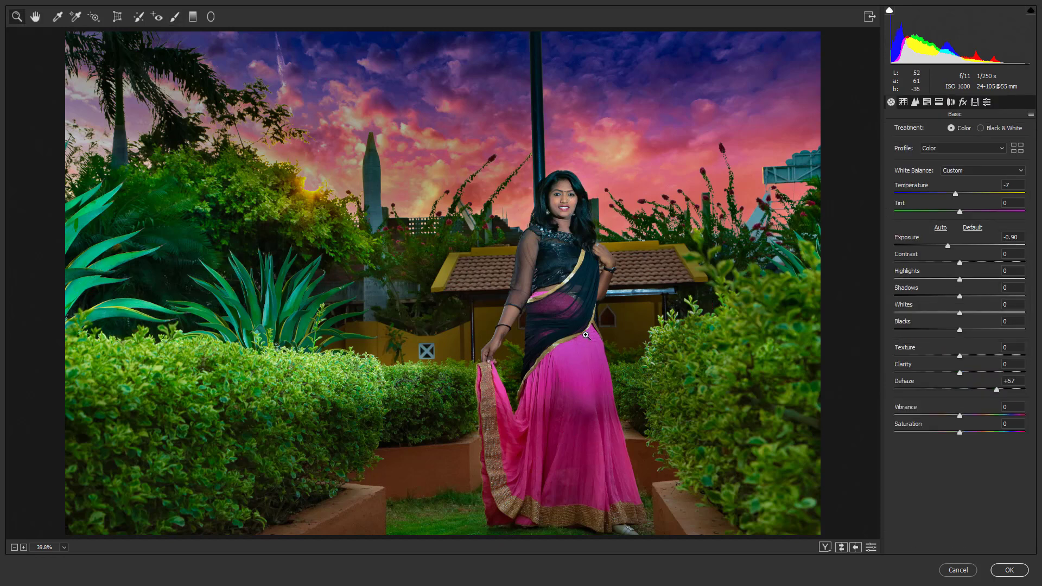
Compare the photo before and after the edits, examining the agaves, hedges and woman up close
{"action": "left_click", "coordinate": [826, 547]}
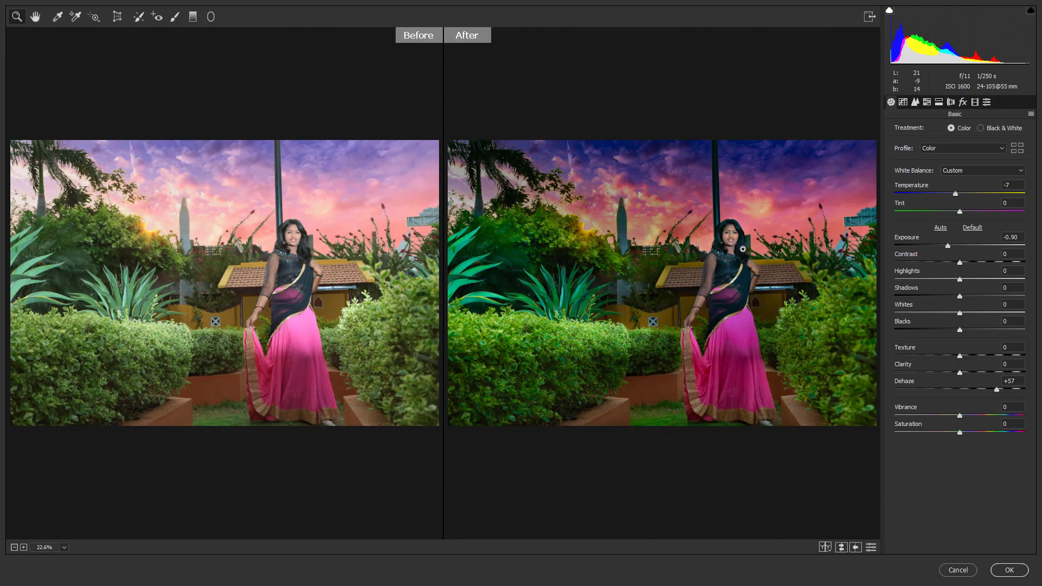
{"action": "left_click", "coordinate": [732, 266]}
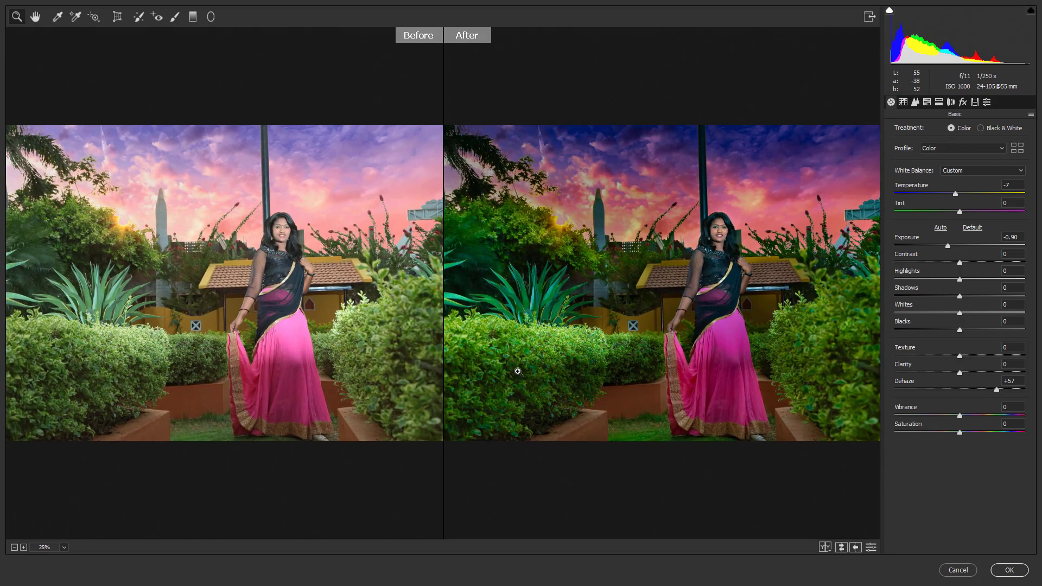
{"action": "left_click_drag", "start_coordinate": [550, 288], "coordinate": [592, 284]}
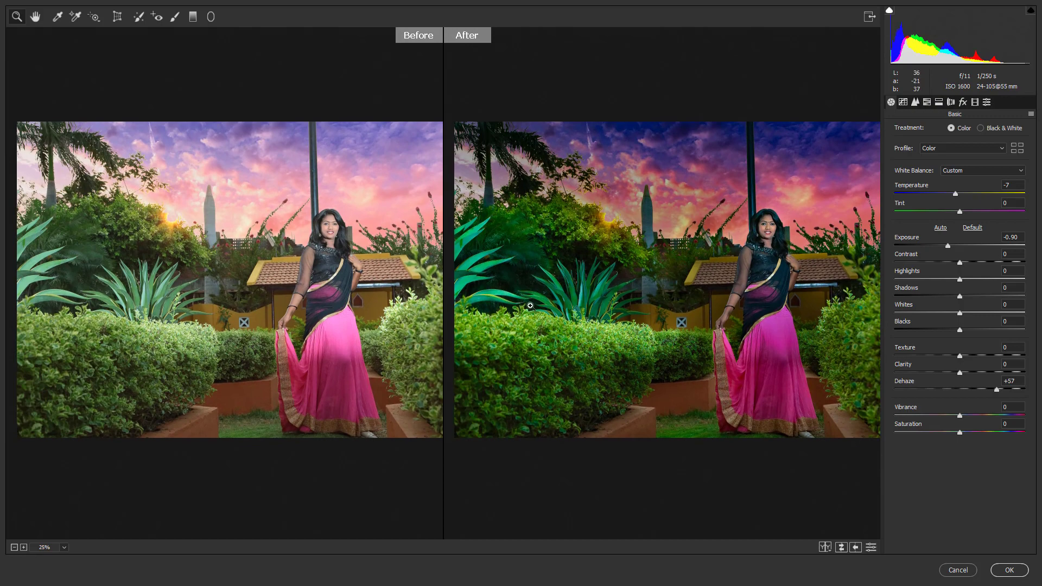
{"action": "left_click", "coordinate": [469, 259]}
{"action": "left_click", "coordinate": [515, 305]}
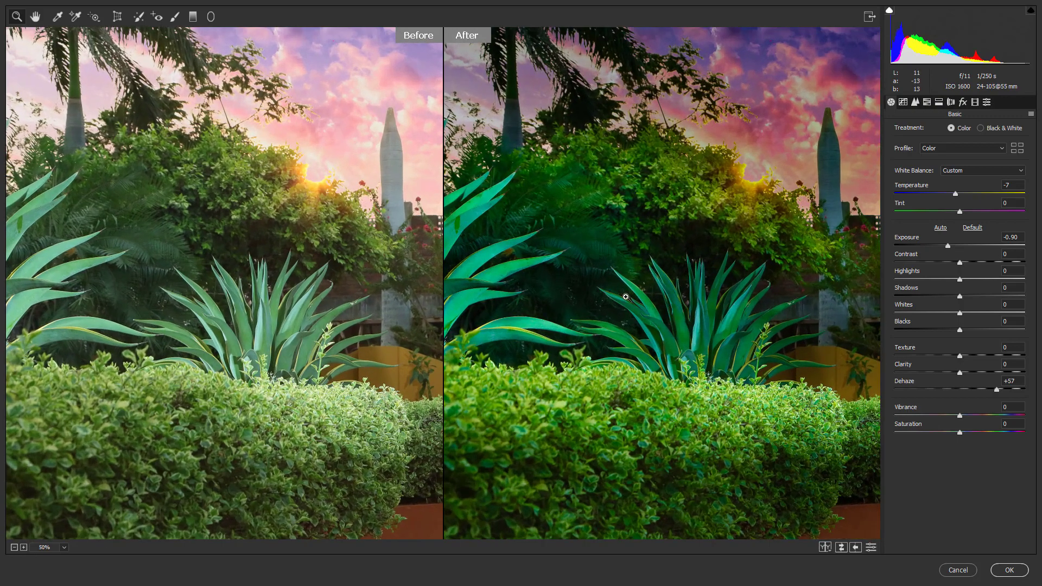
{"action": "left_click_drag", "start_coordinate": [749, 389], "coordinate": [534, 393]}
{"action": "left_click_drag", "start_coordinate": [785, 439], "coordinate": [696, 301]}
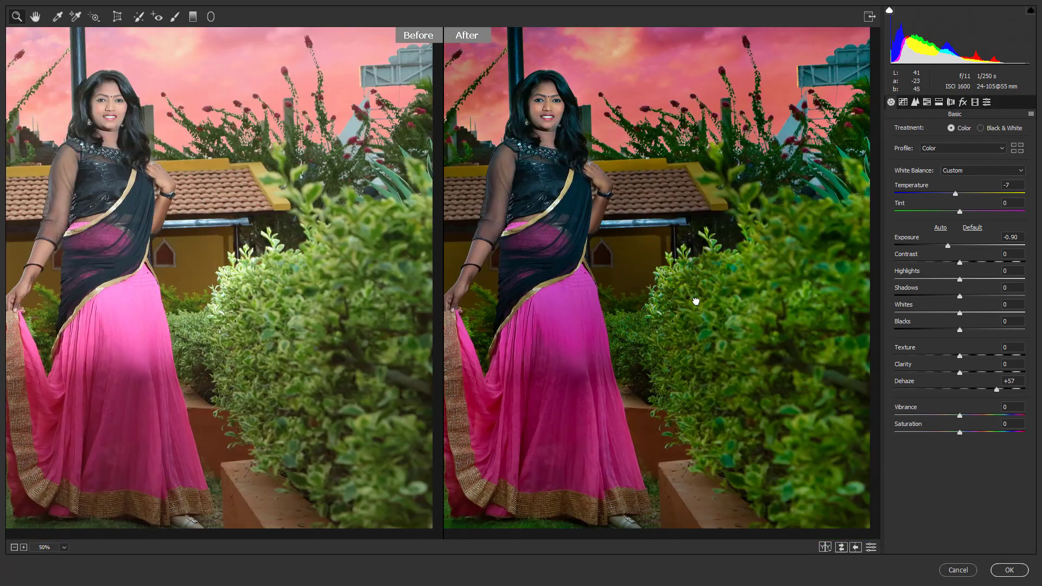
{"action": "key", "text": "ctrl+0"}
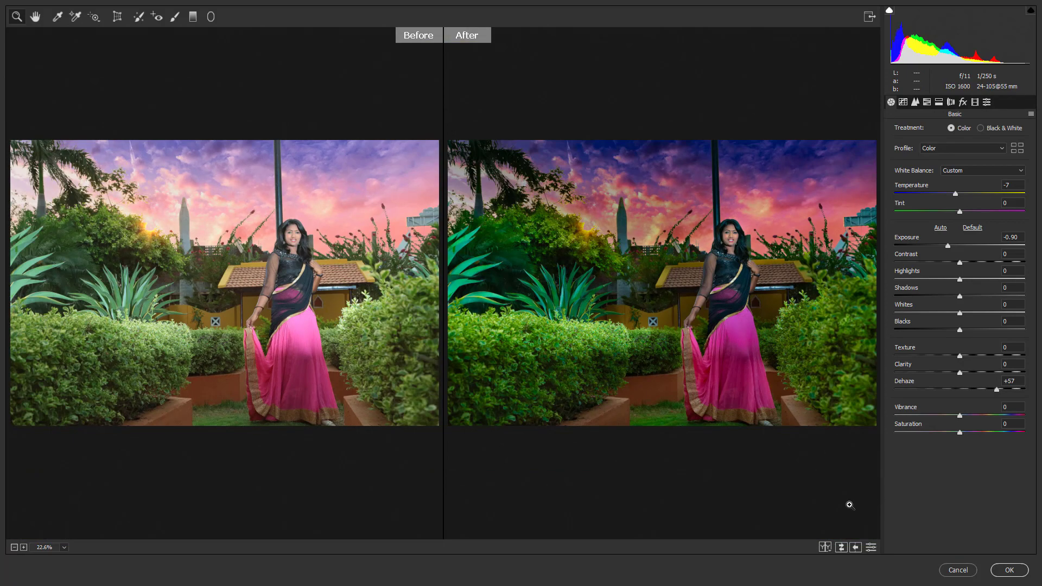
{"action": "key", "text": "q"}
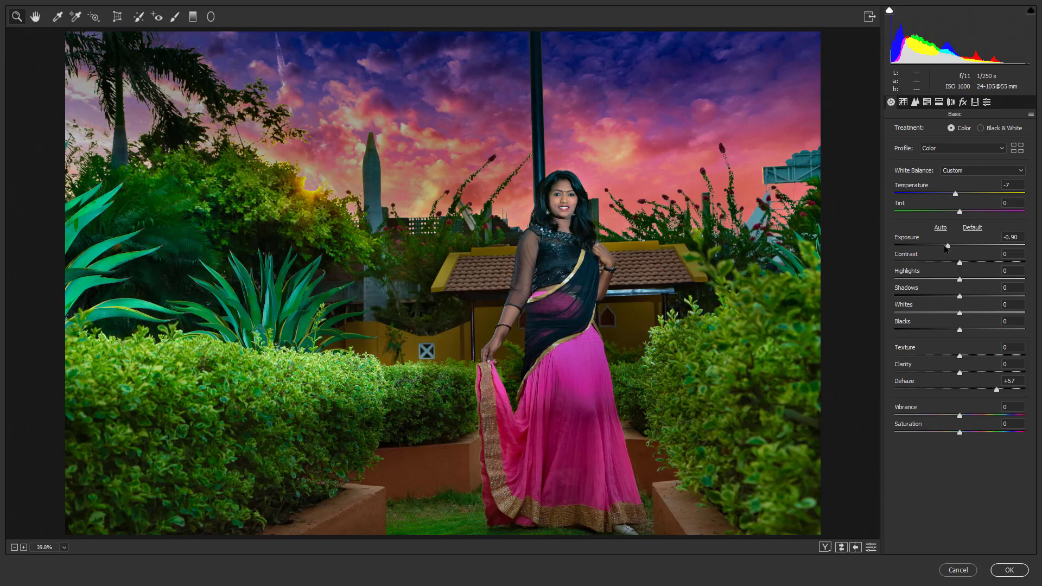
Lower the photo's overall exposure to -1.40 and prepare a new brush adjustment with exposure +1.00
{"action": "left_click_drag", "start_coordinate": [945, 248], "coordinate": [941, 251]}
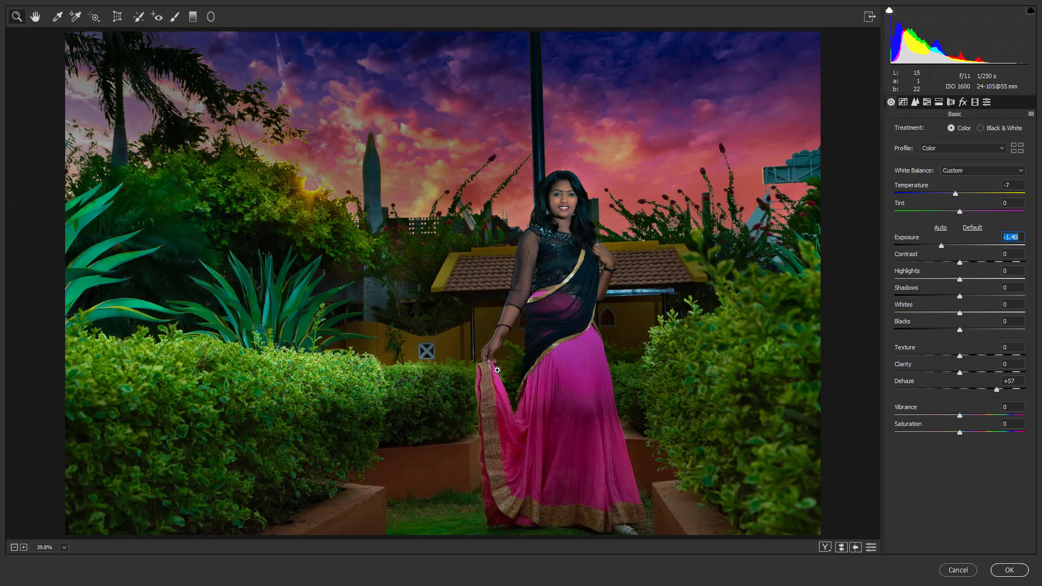
{"action": "left_click", "coordinate": [174, 16]}
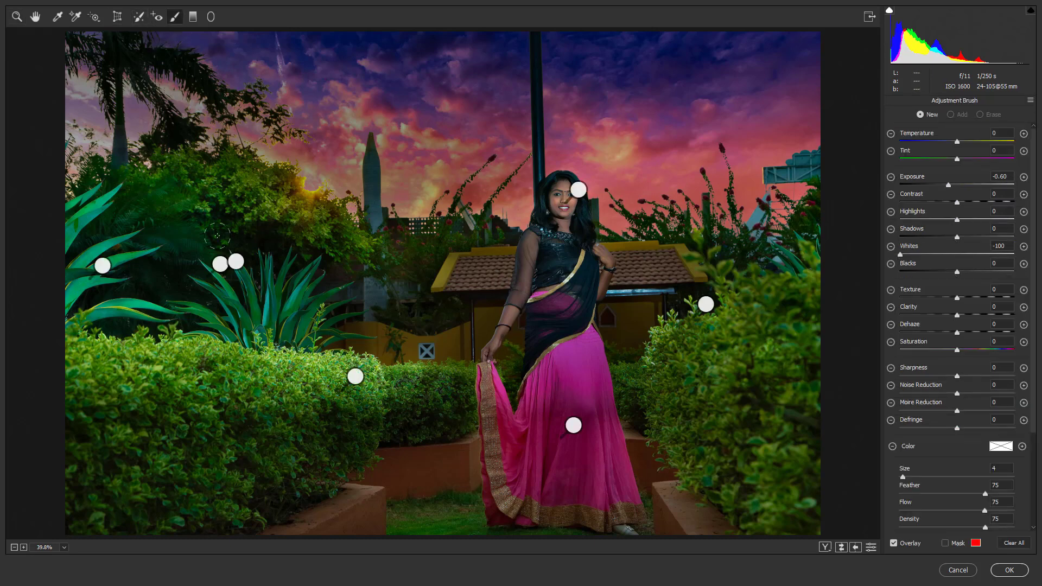
{"action": "left_click", "coordinate": [1024, 178]}
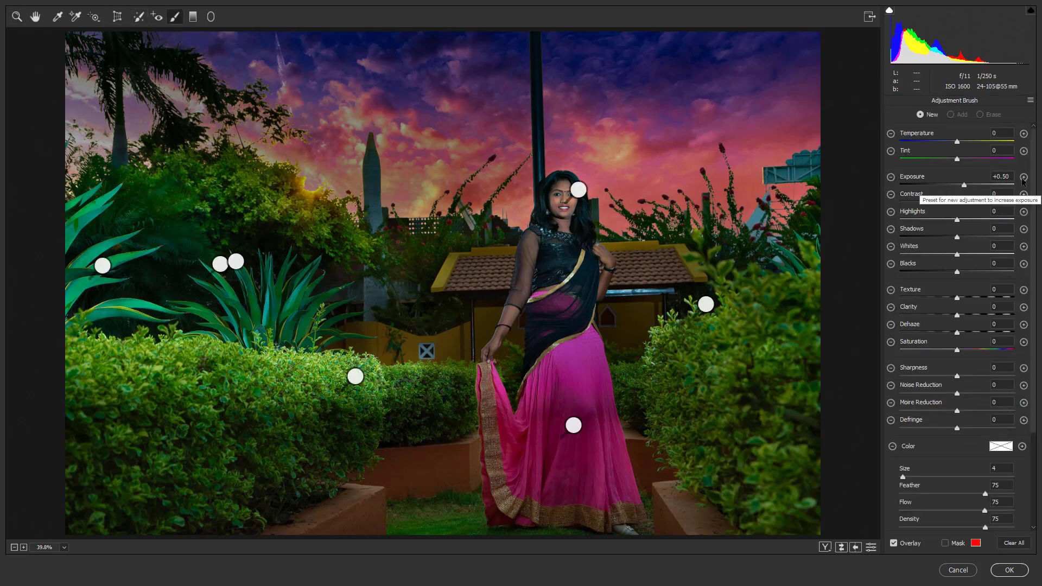
{"action": "left_click", "coordinate": [1024, 178]}
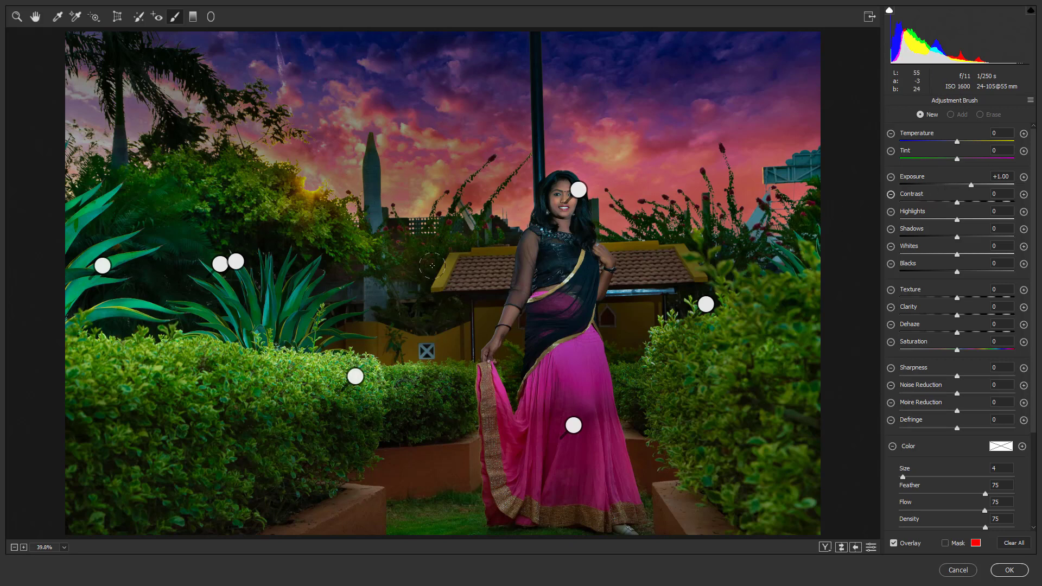
Set the brush to size 7 and brighten the woman's face, upper body and pink skirt
{"action": "key", "text": "bracketright"}
{"action": "key", "text": "bracketright"}
{"action": "key", "text": "bracketright"}
{"action": "key", "text": "bracketright"}
{"action": "key", "text": "bracketright"}
{"action": "key", "text": "bracketright"}
{"action": "key", "text": "bracketright"}
{"action": "key", "text": "bracketright"}
{"action": "key", "text": "bracketleft"}
{"action": "key", "text": "bracketleft"}
{"action": "key", "text": "bracketleft"}
{"action": "key", "text": "bracketleft"}
{"action": "key", "text": "bracketleft"}
{"action": "left_click_drag", "start_coordinate": [567, 193], "coordinate": [556, 360]}
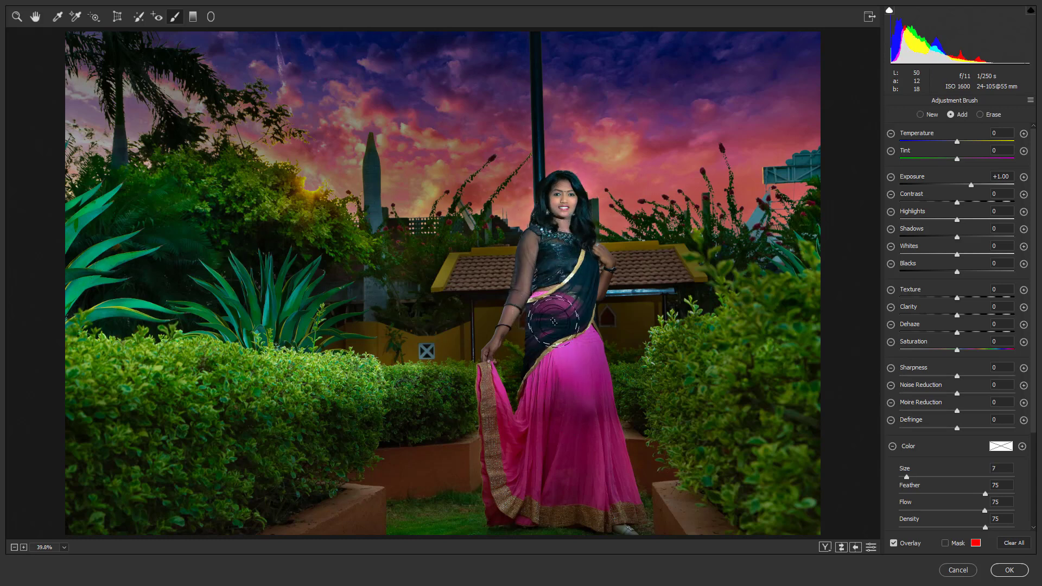
{"action": "mouse_move", "coordinate": [563, 433]}
{"action": "left_mouse_down"}
{"action": "mouse_move", "coordinate": [587, 383]}
{"action": "mouse_move", "coordinate": [581, 489]}
{"action": "mouse_move", "coordinate": [499, 435]}
{"action": "mouse_move", "coordinate": [583, 507]}
{"action": "mouse_move", "coordinate": [581, 392]}
{"action": "mouse_move", "coordinate": [595, 347]}
{"action": "mouse_move", "coordinate": [574, 358]}
{"action": "left_mouse_up"}
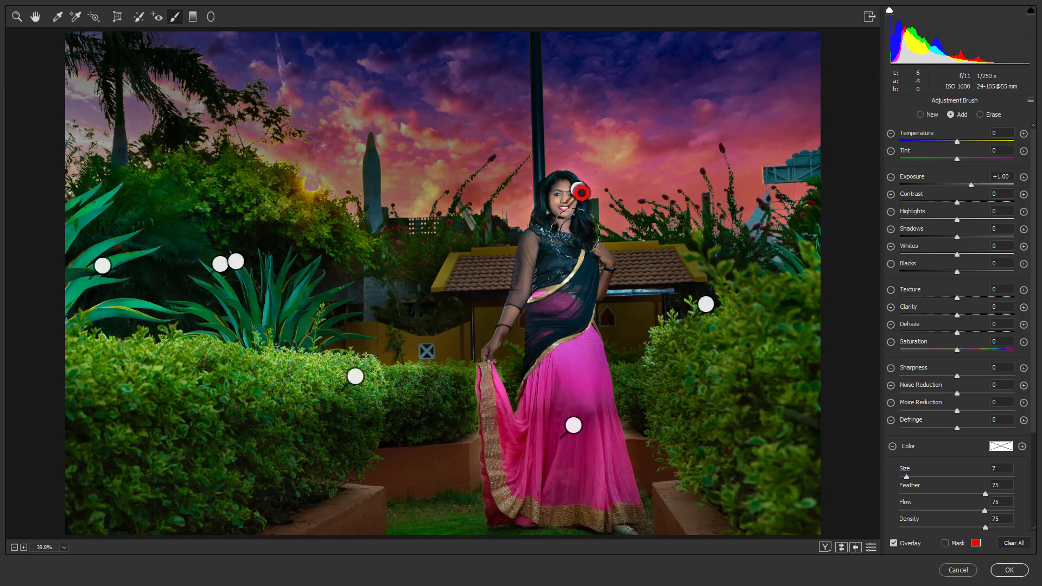
Brighten the woman's blouse and draped scarf with a smaller brush, and the middle of her outfit at size 8
{"action": "key", "text": "bracketleft"}
{"action": "key", "text": "bracketleft"}
{"action": "key", "text": "bracketleft"}
{"action": "key", "text": "bracketleft"}
{"action": "mouse_move", "coordinate": [534, 247]}
{"action": "left_mouse_down"}
{"action": "mouse_move", "coordinate": [498, 341]}
{"action": "mouse_move", "coordinate": [539, 337]}
{"action": "left_mouse_up"}
{"action": "key", "text": "bracketright"}
{"action": "key", "text": "bracketright"}
{"action": "left_click_drag", "start_coordinate": [572, 274], "coordinate": [580, 379]}
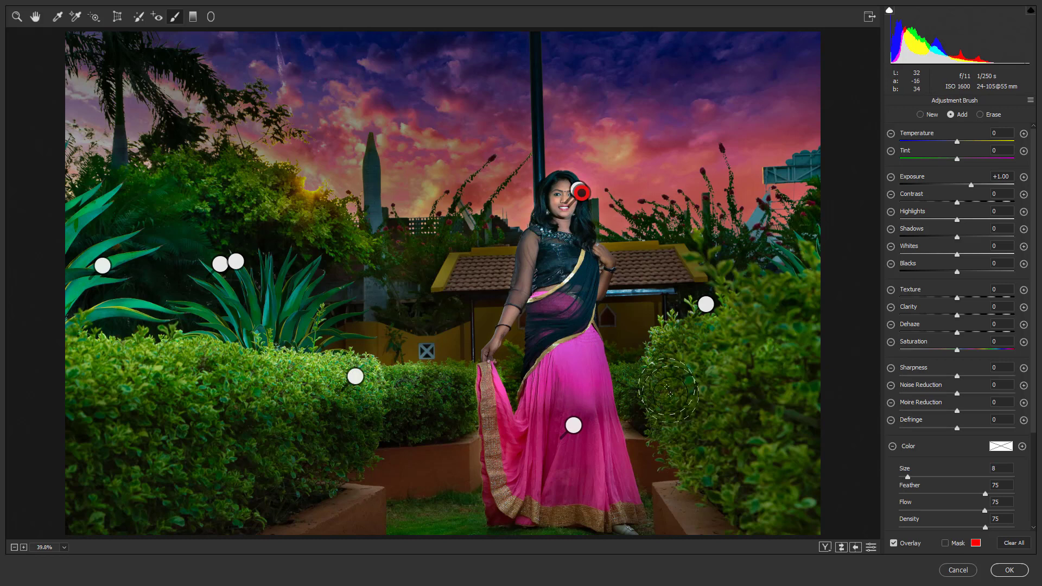
Brighten the right hedge, then enlarge the brush and brighten the left hedges and the ground along the lower edge
{"action": "left_click_drag", "start_coordinate": [660, 374], "coordinate": [722, 320]}
{"action": "key", "text": "bracketright"}
{"action": "key", "text": "bracketright"}
{"action": "key", "text": "bracketright"}
{"action": "key", "text": "bracketright"}
{"action": "left_click_drag", "start_coordinate": [429, 380], "coordinate": [56, 349]}
{"action": "left_click_drag", "start_coordinate": [289, 414], "coordinate": [555, 524]}
Start a new brush adjustment with Auto Mask on, exposure +1.00 and size 4, and brighten the agave leaves
{"action": "left_click", "coordinate": [921, 114]}
{"action": "scroll", "coordinate": [957, 490], "scroll_direction": "down", "scroll_amount": 3}
{"action": "left_click", "coordinate": [941, 489]}
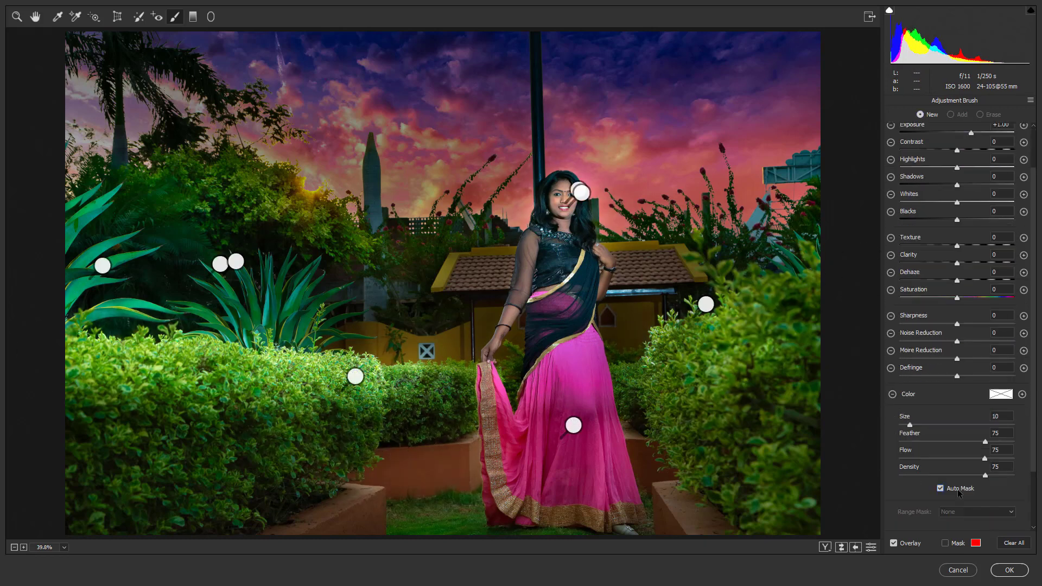
{"action": "key", "text": "bracketleft"}
{"action": "key", "text": "bracketleft"}
{"action": "key", "text": "bracketleft"}
{"action": "key", "text": "bracketleft"}
{"action": "key", "text": "bracketleft"}
{"action": "key", "text": "bracketleft"}
{"action": "left_click_drag", "start_coordinate": [152, 233], "coordinate": [82, 272]}
{"action": "mouse_move", "coordinate": [92, 313]}
{"action": "left_mouse_down"}
{"action": "mouse_move", "coordinate": [298, 282]}
{"action": "mouse_move", "coordinate": [326, 356]}
{"action": "left_mouse_up"}
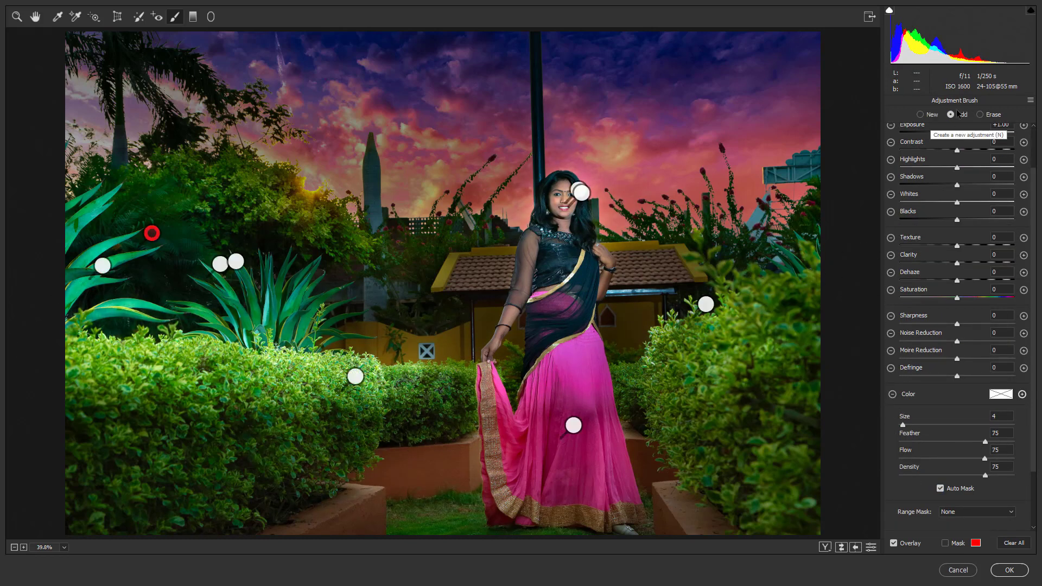
Review the portrait without the adjustment pins and apply the Camera Raw Filter edits
{"action": "left_click", "coordinate": [356, 376]}
{"action": "key", "text": "z"}
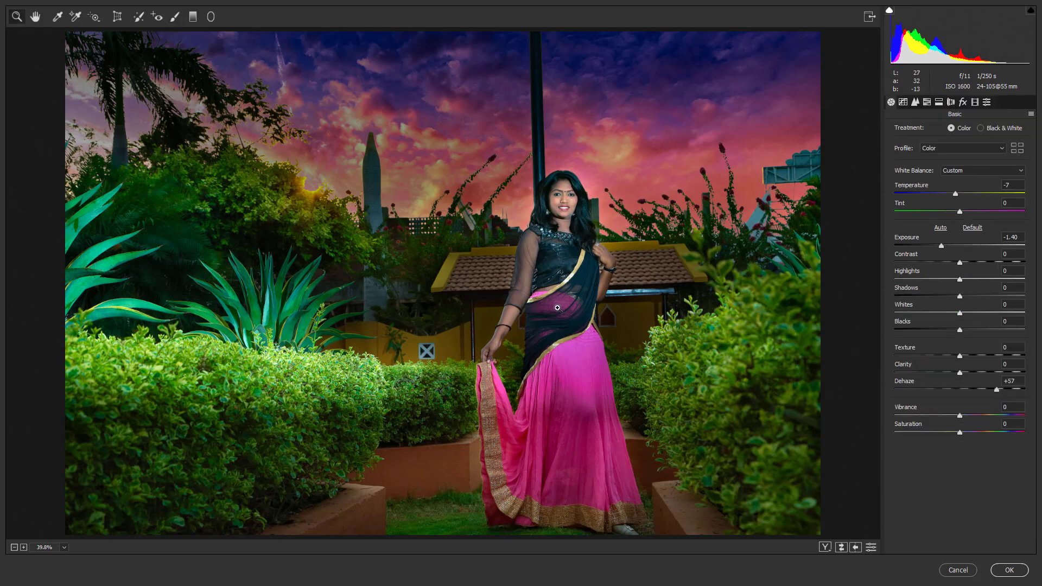
{"action": "key", "text": "k"}
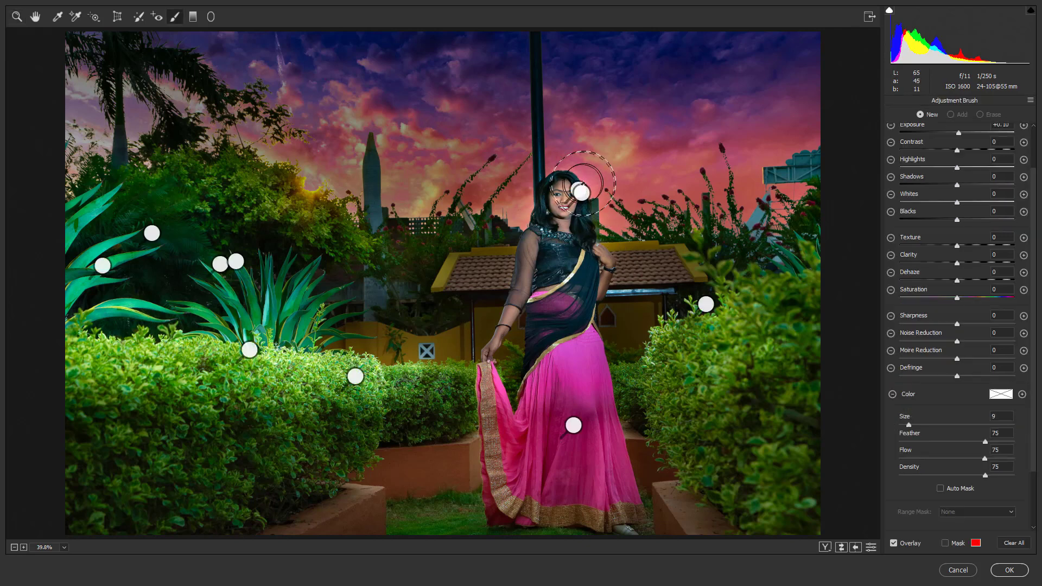
{"action": "key", "text": "z"}
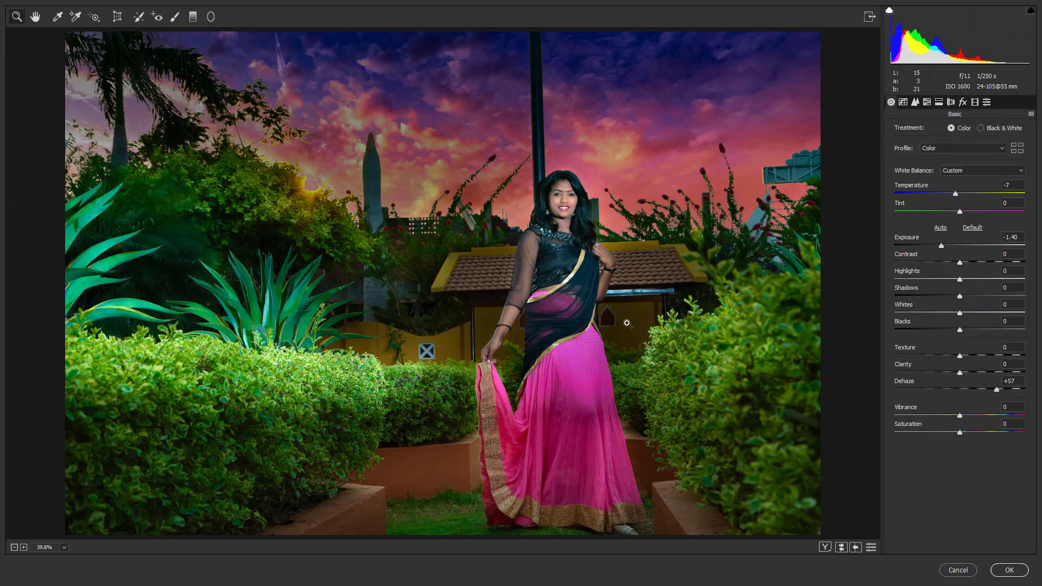
{"action": "left_click", "coordinate": [1021, 573]}
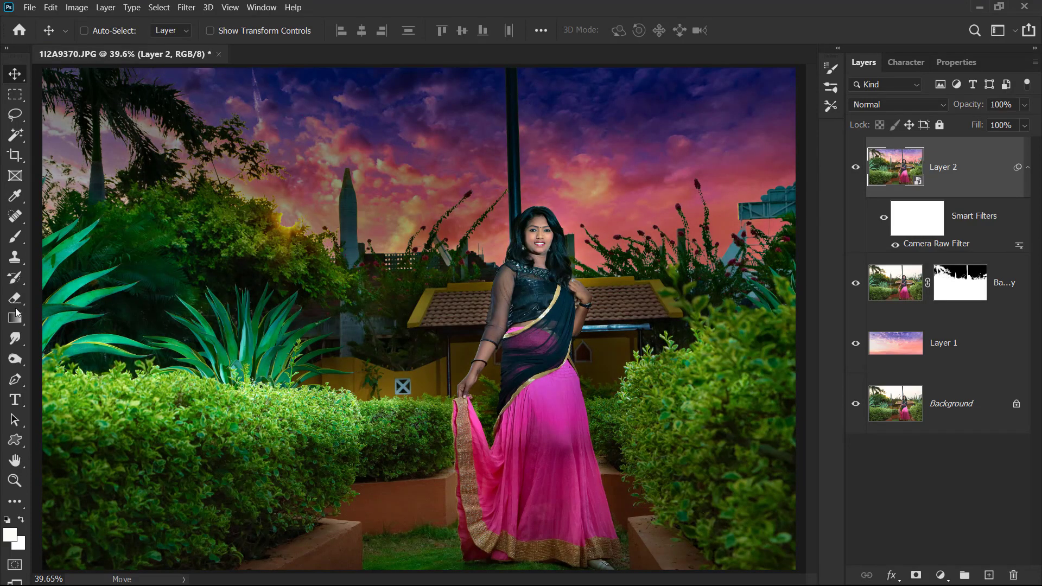
Duplicate Layer 2, rasterize the original Layer 2 and place it above its smart-object copy
{"action": "left_click", "coordinate": [14, 481]}
{"action": "left_click_drag", "start_coordinate": [207, 179], "coordinate": [399, 289]}
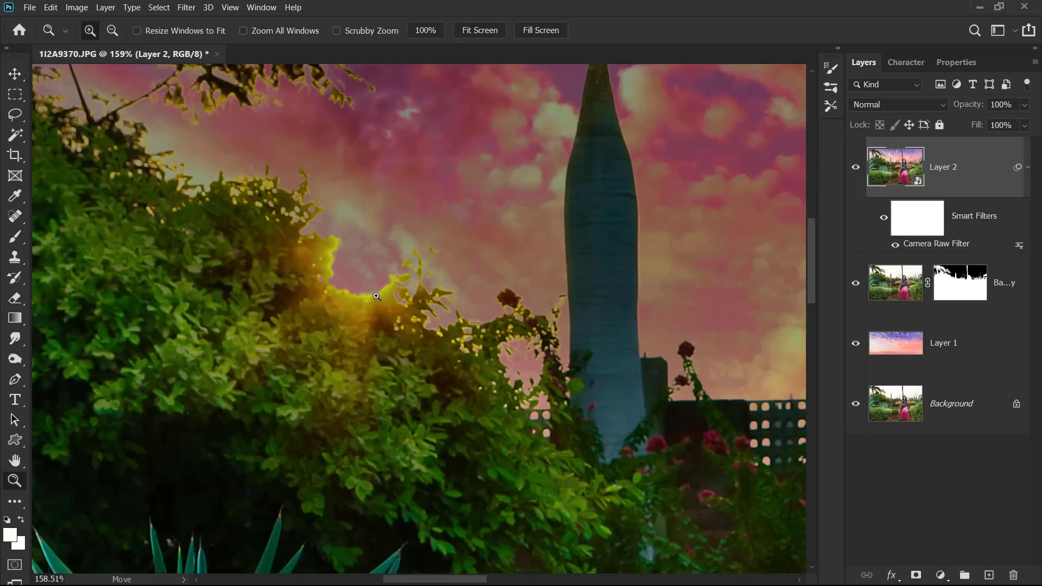
{"action": "key", "text": "ctrl+0"}
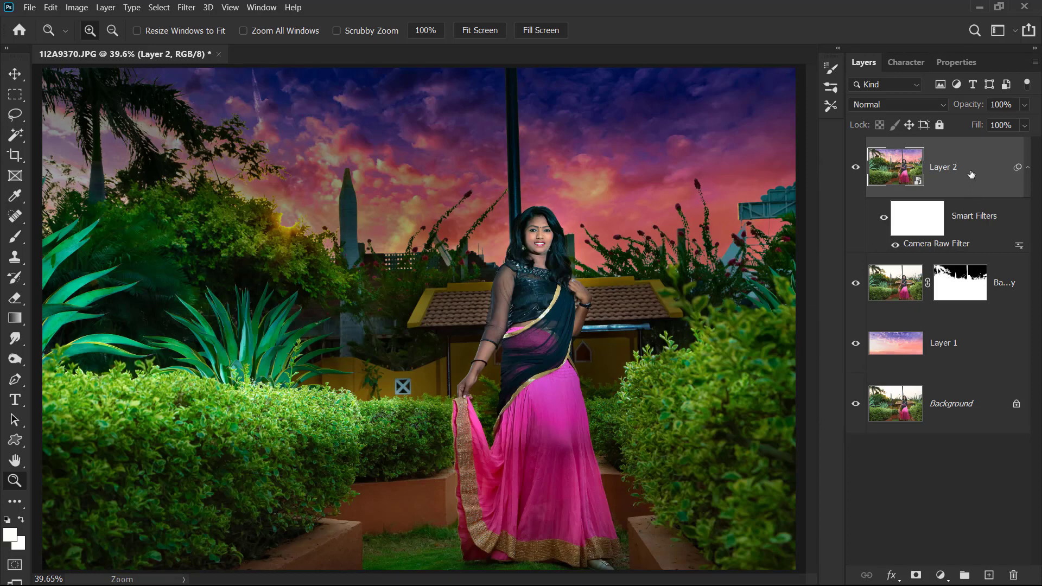
{"action": "left_click", "coordinate": [1027, 179]}
{"action": "left_click_drag", "start_coordinate": [986, 178], "coordinate": [991, 575]}
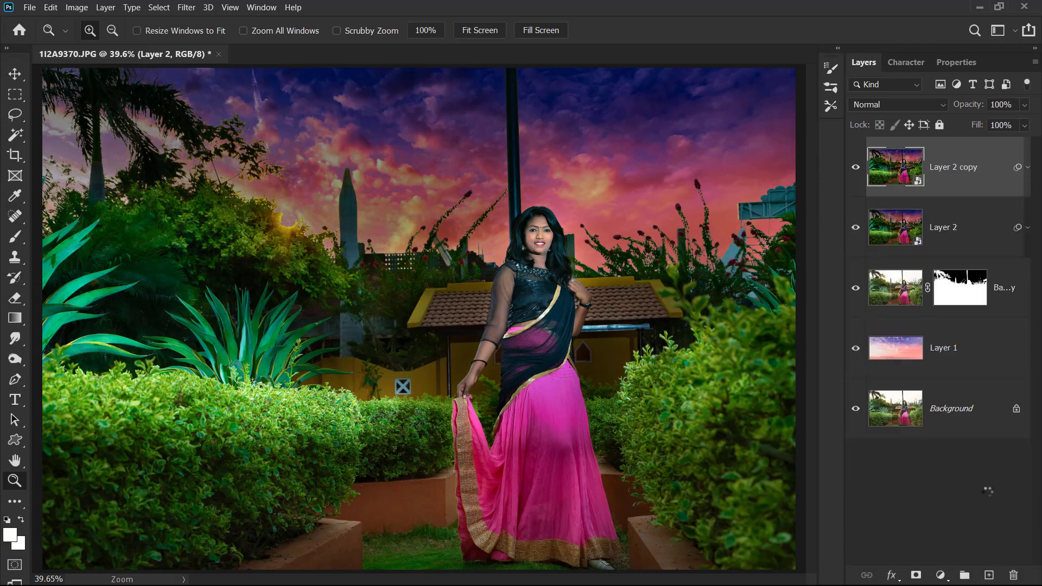
{"action": "left_click", "coordinate": [973, 238]}
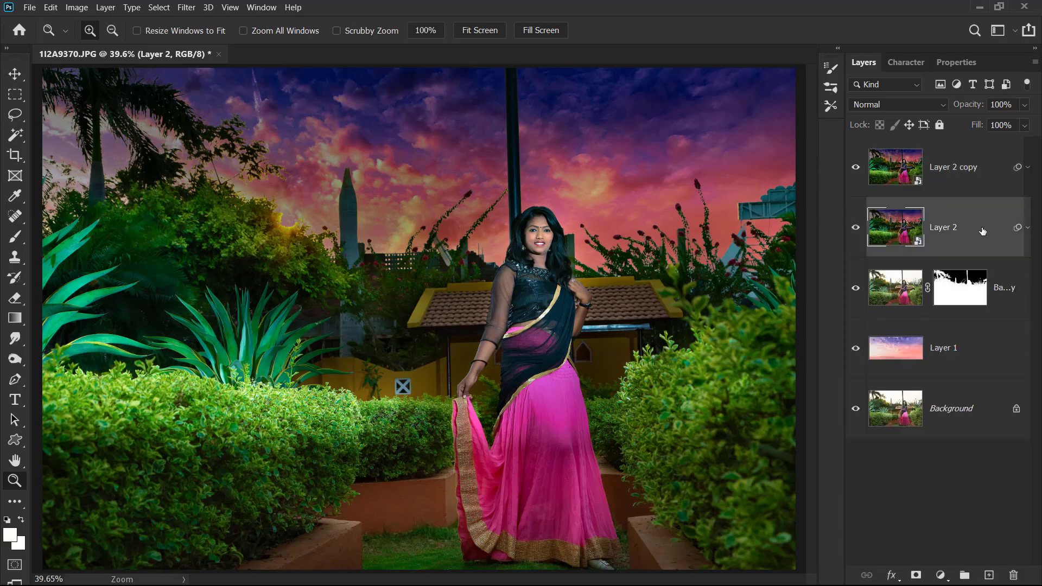
{"action": "right_click", "coordinate": [984, 231]}
{"action": "left_click", "coordinate": [878, 252]}
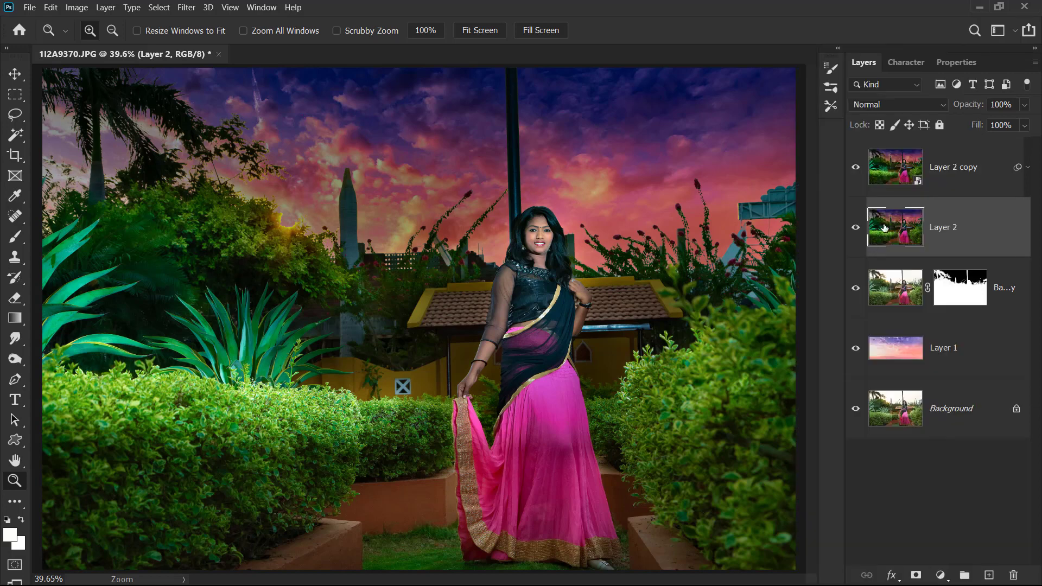
{"action": "left_click_drag", "start_coordinate": [973, 213], "coordinate": [927, 163]}
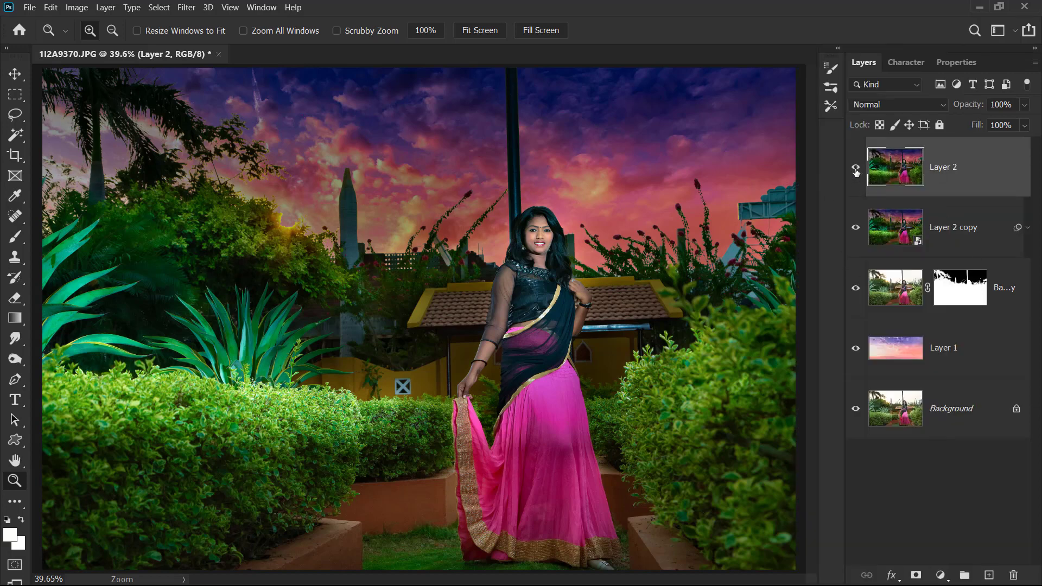
{"action": "left_click", "coordinate": [856, 169]}
{"action": "left_click", "coordinate": [856, 168]}
Set up the Clone Stamp at the glowing bush edge with an 80 px brush and increased hardness
{"action": "left_click_drag", "start_coordinate": [231, 175], "coordinate": [400, 299]}
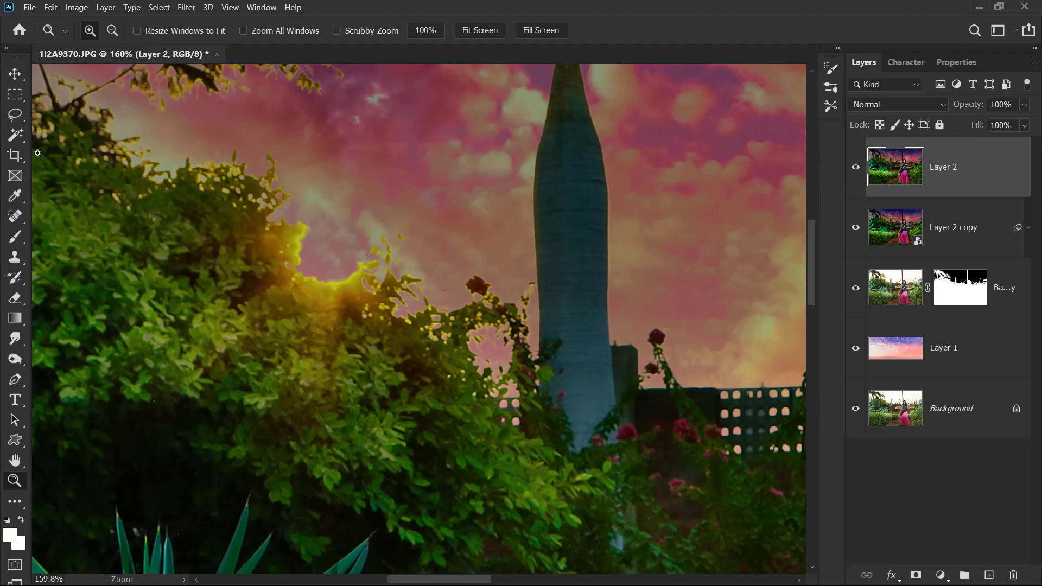
{"action": "key", "text": "s"}
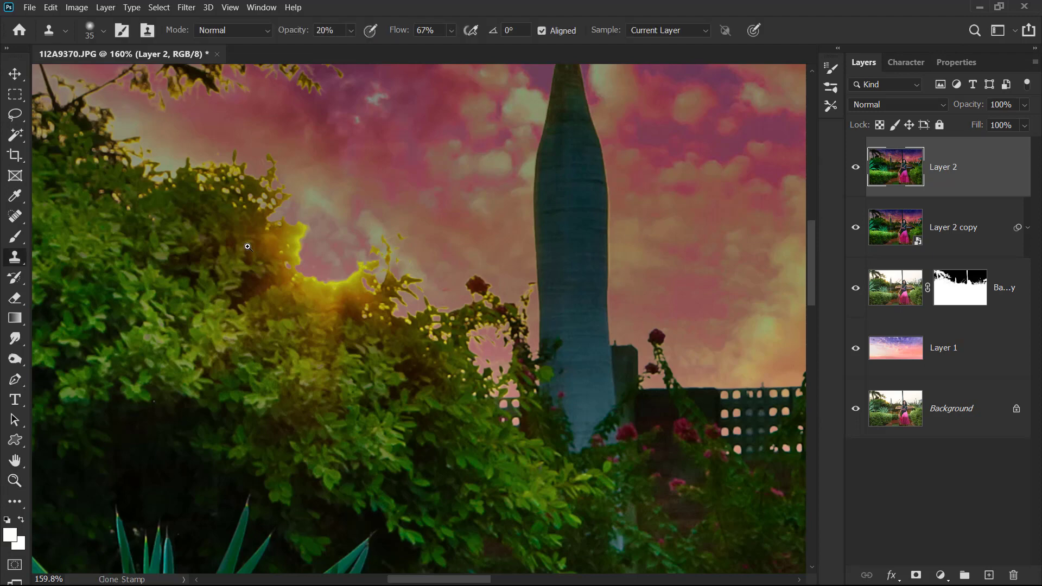
{"action": "key", "text": "bracketright"}
{"action": "key", "text": "bracketright"}
{"action": "key", "text": "bracketright"}
{"action": "key", "text": "bracketright"}
{"action": "key", "text": "bracketright"}
{"action": "key", "text": "bracketright"}
{"action": "right_click", "coordinate": [235, 230]}
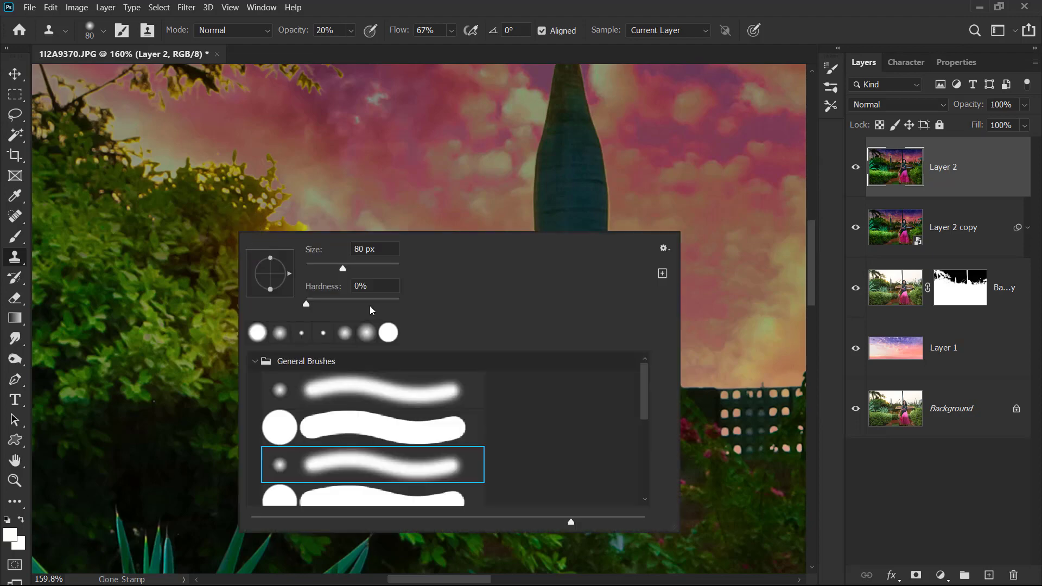
{"action": "left_click", "coordinate": [370, 304]}
{"action": "key", "text": "Return"}
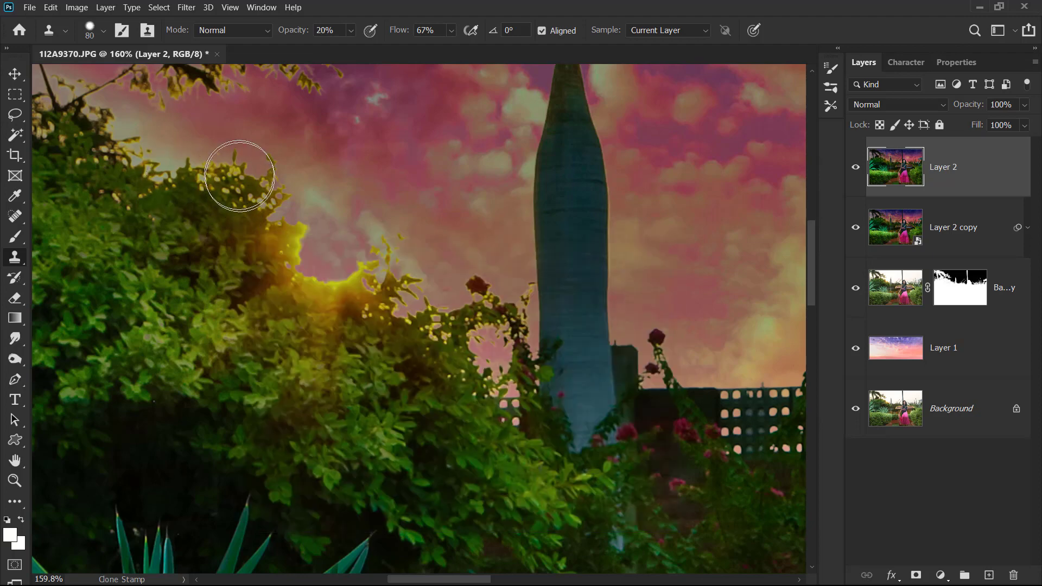
Clone foliage over the yellow glow along the bush's skyline, raising the stamp's opacity and flow to 100%
{"action": "left_click", "coordinate": [148, 163], "text": "alt"}
{"action": "left_click", "coordinate": [310, 233]}
{"action": "left_click", "coordinate": [301, 229]}
{"action": "left_click", "coordinate": [289, 230]}
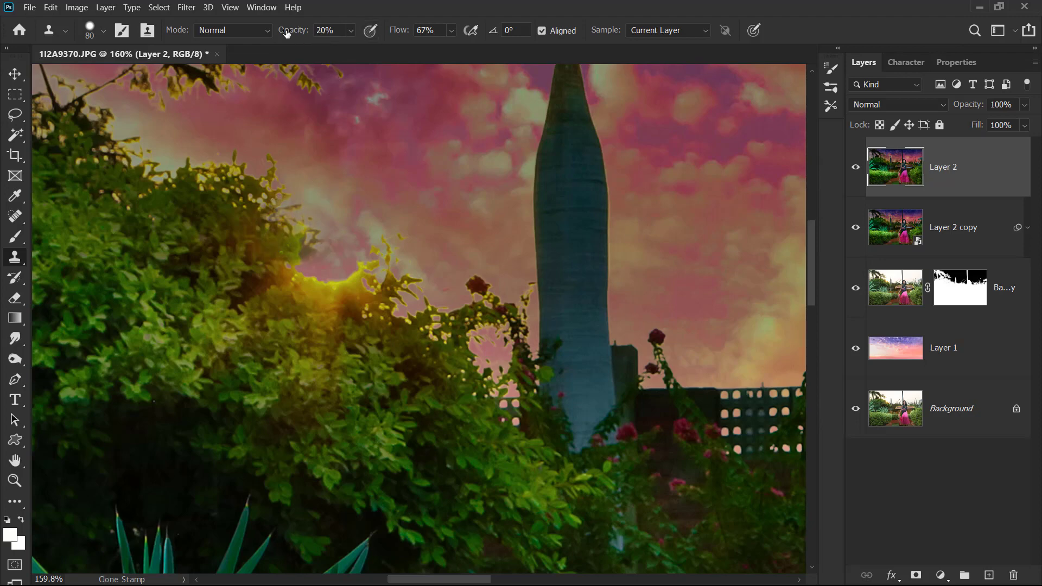
{"action": "mouse_move", "coordinate": [287, 34]}
{"action": "left_mouse_down"}
{"action": "mouse_move", "coordinate": [434, 41]}
{"action": "mouse_move", "coordinate": [435, 31]}
{"action": "left_mouse_up"}
{"action": "left_click", "coordinate": [240, 273], "text": "alt"}
{"action": "mouse_move", "coordinate": [318, 283]}
{"action": "left_mouse_down"}
{"action": "mouse_move", "coordinate": [258, 289]}
{"action": "mouse_move", "coordinate": [308, 305]}
{"action": "mouse_move", "coordinate": [350, 304]}
{"action": "mouse_move", "coordinate": [361, 290]}
{"action": "mouse_move", "coordinate": [431, 341]}
{"action": "mouse_move", "coordinate": [432, 322]}
{"action": "mouse_move", "coordinate": [356, 257]}
{"action": "mouse_move", "coordinate": [329, 262]}
{"action": "mouse_move", "coordinate": [374, 321]}
{"action": "left_mouse_up"}
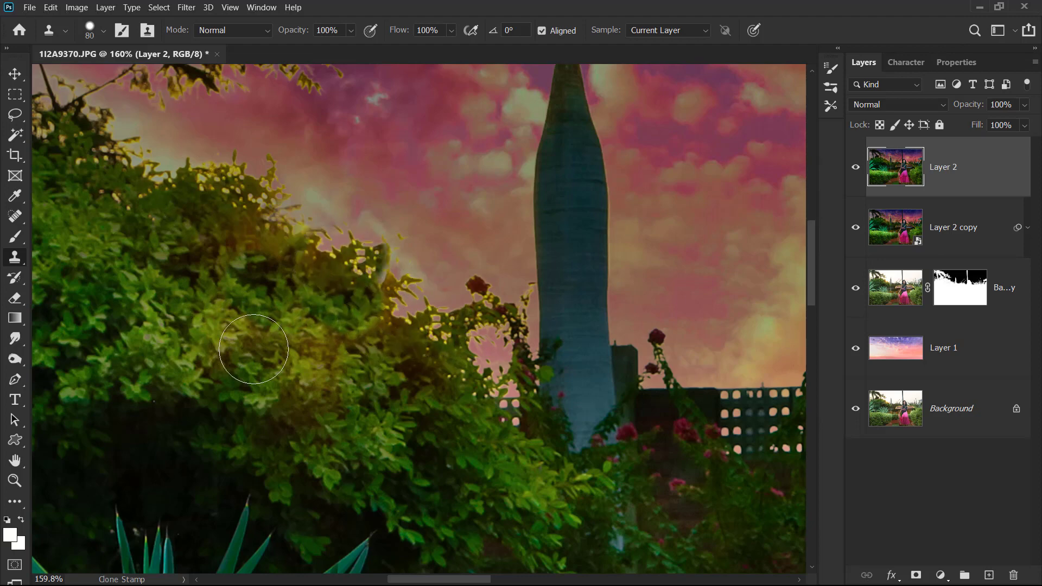
Clone darker leaves over the remaining yellowish patches inside the bush and return to the whole photo with the Move tool
{"action": "left_click_drag", "start_coordinate": [315, 369], "coordinate": [330, 357]}
{"action": "left_click", "coordinate": [271, 413], "text": "alt"}
{"action": "left_click", "coordinate": [199, 339]}
{"action": "left_click", "coordinate": [298, 384], "text": "alt"}
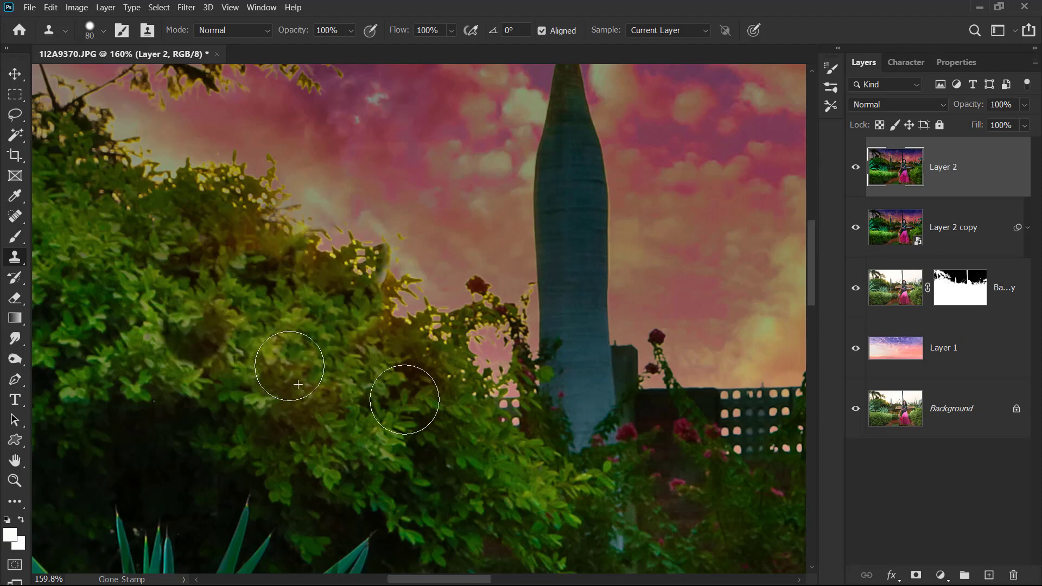
{"action": "left_click", "coordinate": [393, 404], "text": "alt"}
{"action": "left_click", "coordinate": [324, 381]}
{"action": "key", "text": "space"}
{"action": "left_click_drag", "start_coordinate": [487, 366], "coordinate": [74, 278]}
{"action": "right_click", "coordinate": [406, 270]}
{"action": "left_click", "coordinate": [434, 277]}
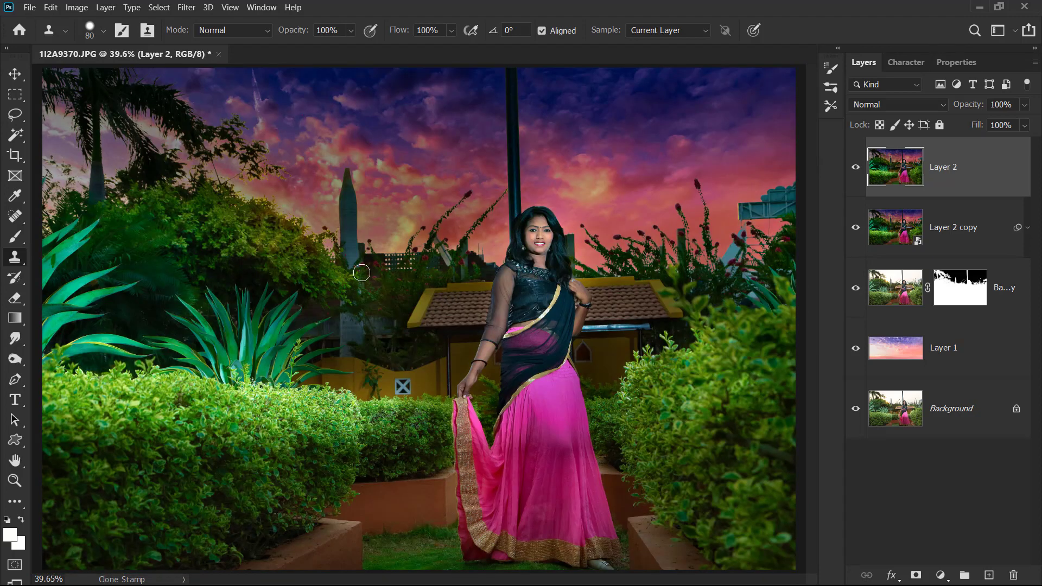
{"action": "left_click", "coordinate": [11, 72]}
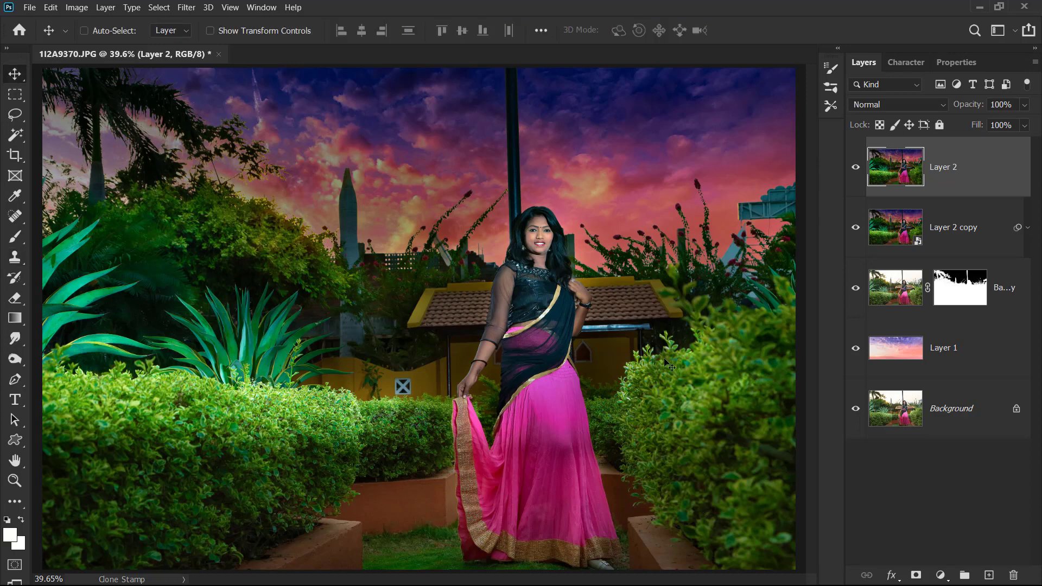